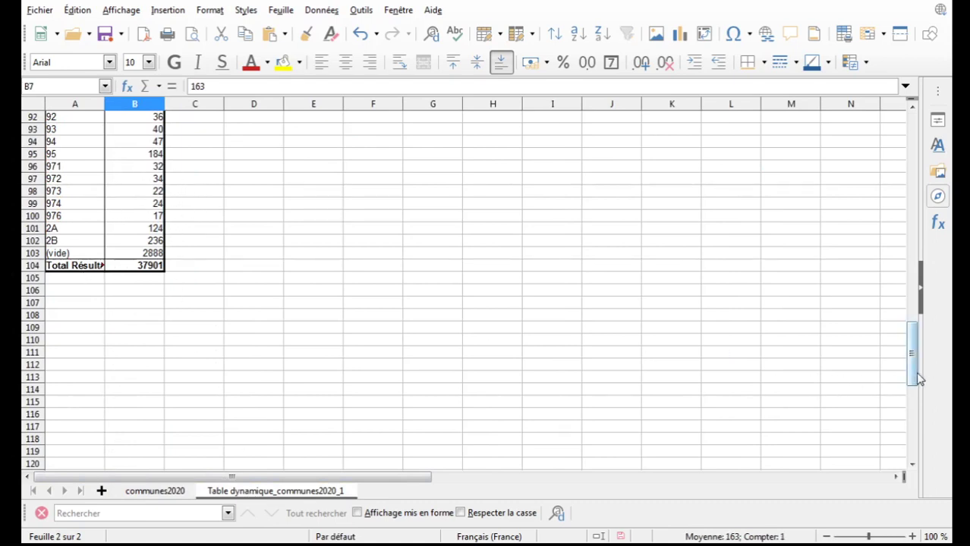
# Step: Open the pivot table's layout, try typecom as a filter field, and place it in the column fields instead
pyautogui.moveTo(913, 372); pyautogui.dragTo(879, 123)
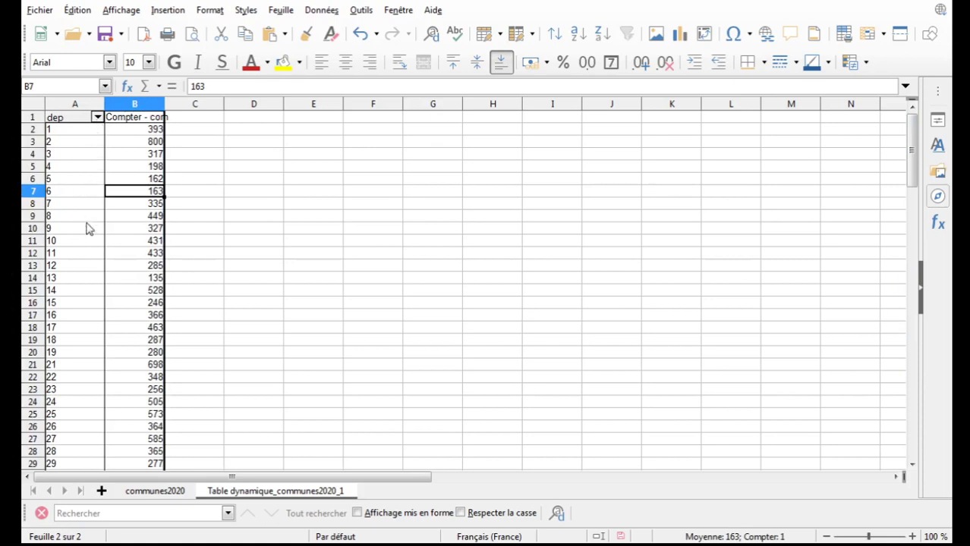
pyautogui.click(169, 279)
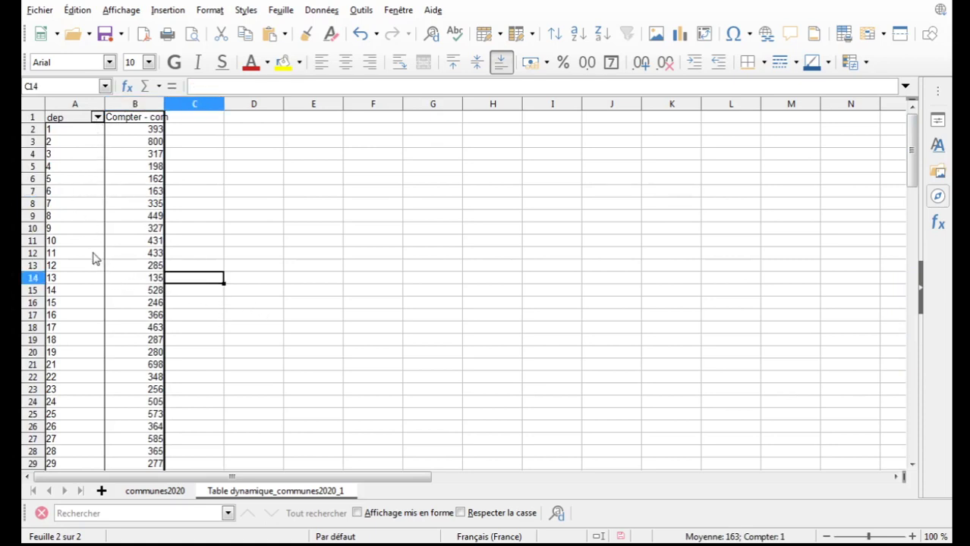
pyautogui.click(89, 257)
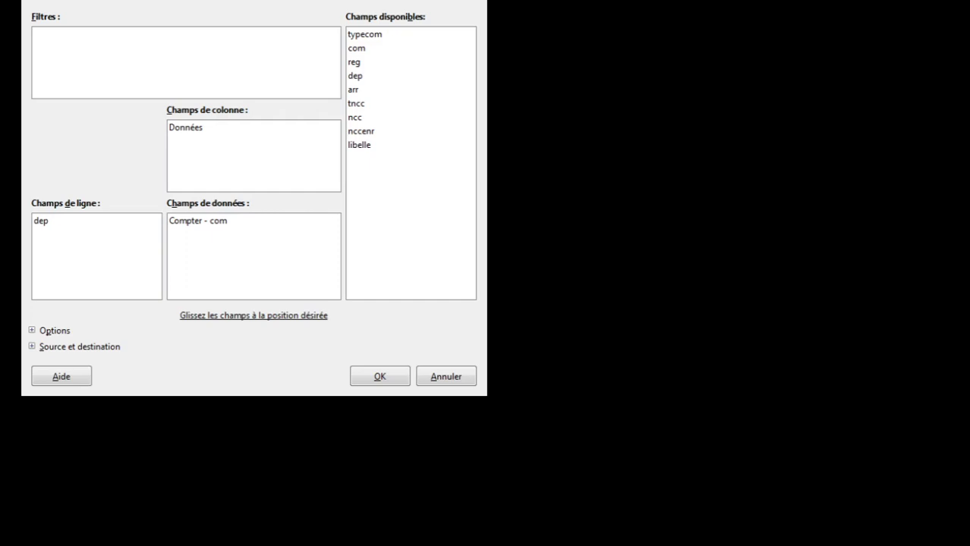
pyautogui.moveTo(365, 34); pyautogui.dragTo(57, 41)
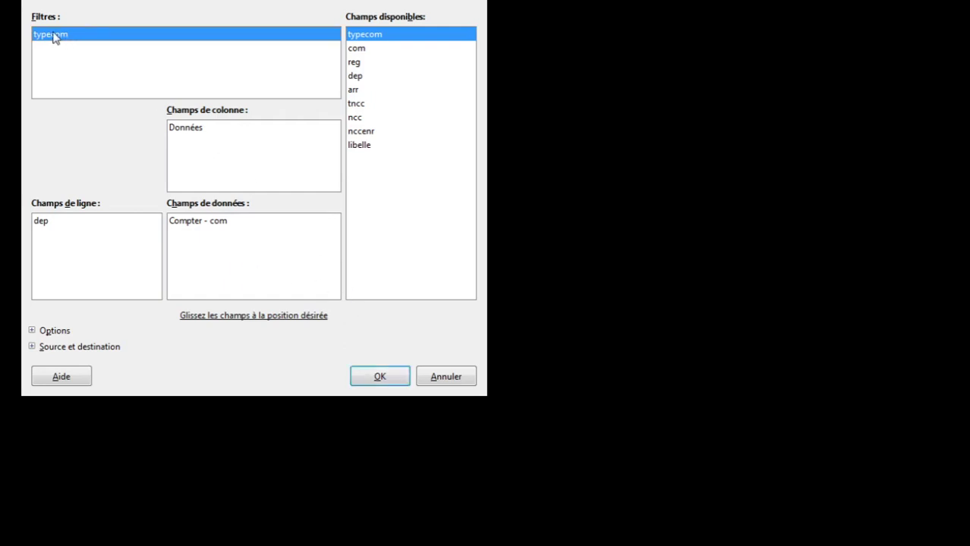
pyautogui.moveTo(54, 35); pyautogui.dragTo(420, 82)
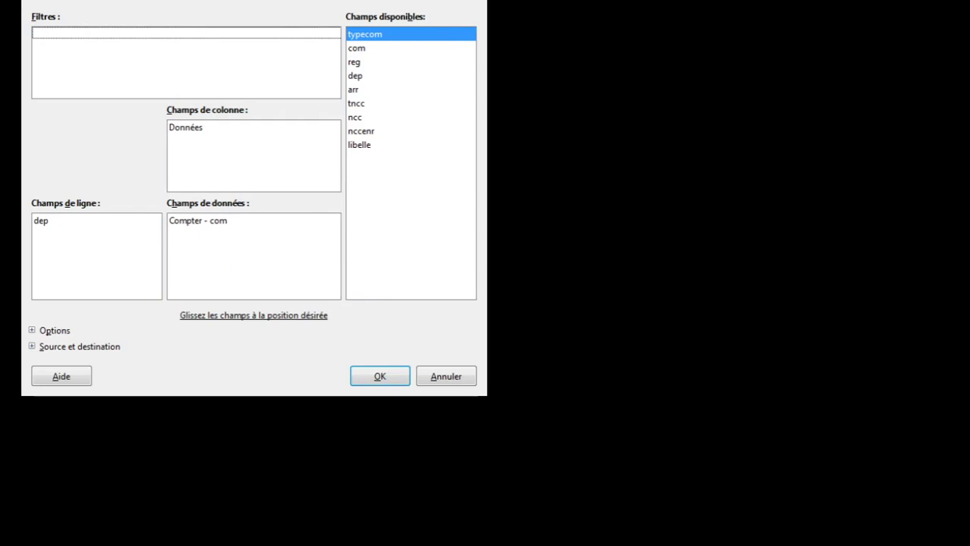
pyautogui.click(175, 222)
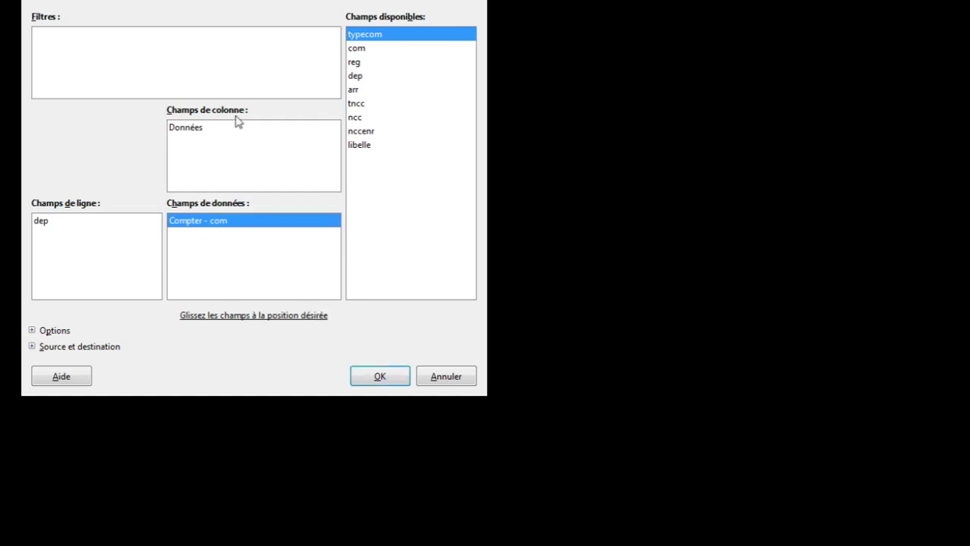
pyautogui.click(192, 129)
pyautogui.moveTo(192, 129); pyautogui.dragTo(228, 144)
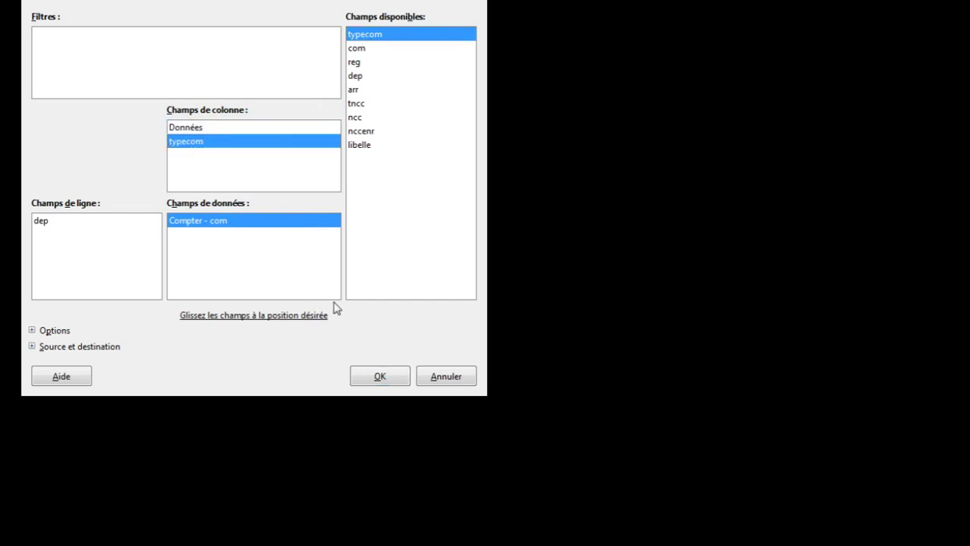
# Step: Expand the layout's options and source/destination settings, move typecom from the column fields to the filters, and apply the layout
pyautogui.click(99, 349)
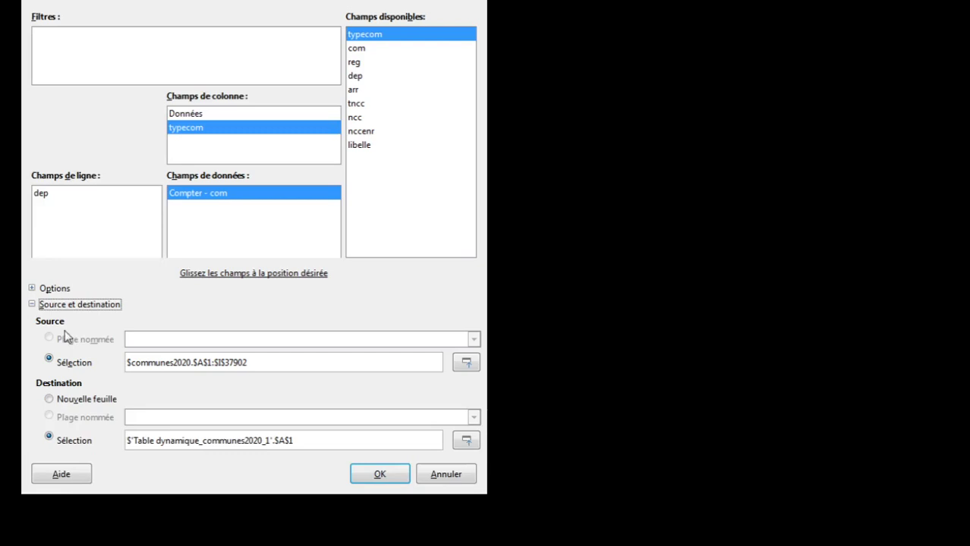
pyautogui.click(58, 288)
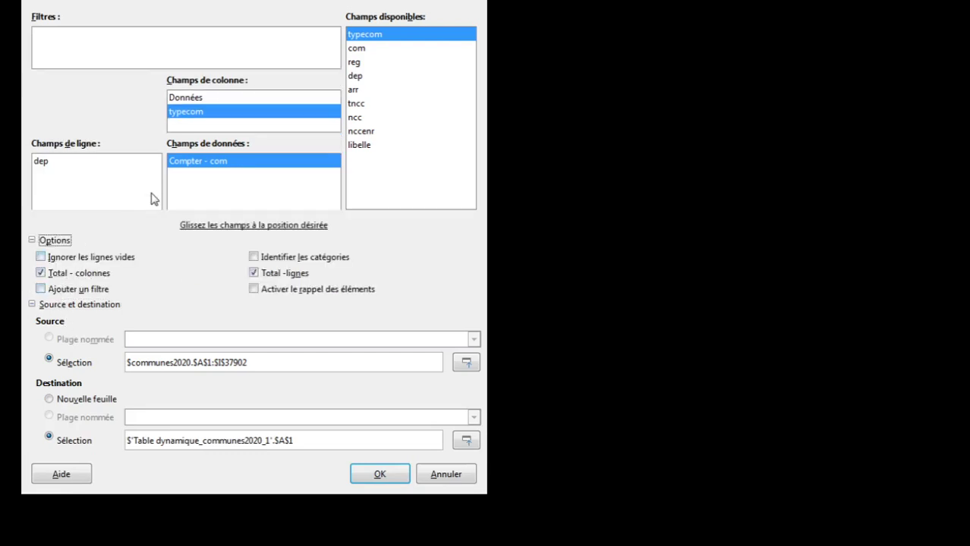
pyautogui.moveTo(210, 111); pyautogui.dragTo(145, 55)
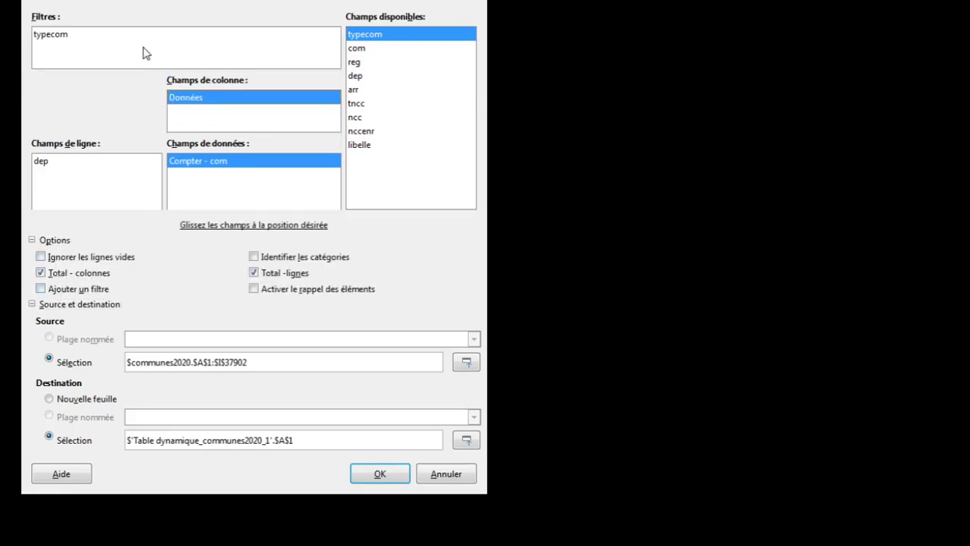
pyautogui.click(375, 478)
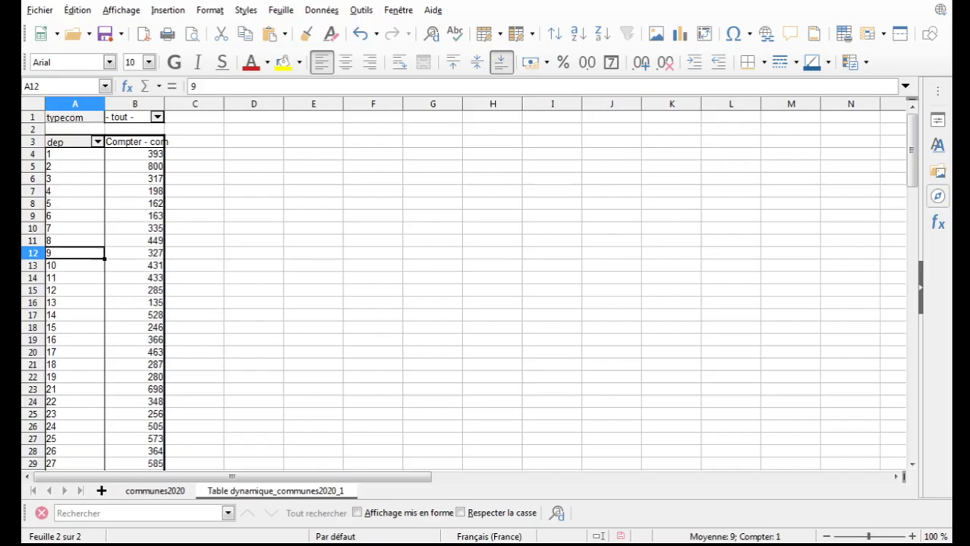
# Step: Filter the pivot table to typecom COM and check its total row
pyautogui.click(258, 167)
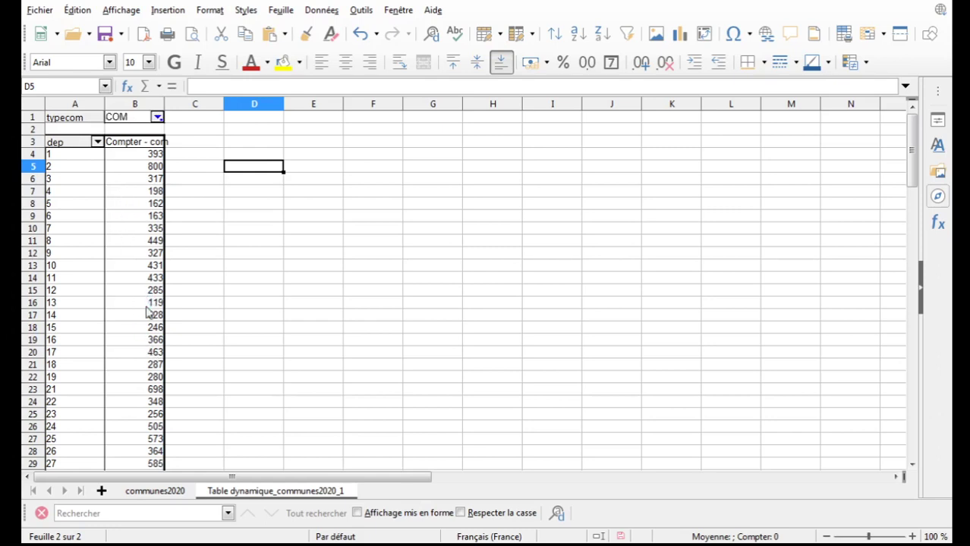
pyautogui.moveTo(907, 173); pyautogui.dragTo(901, 405)
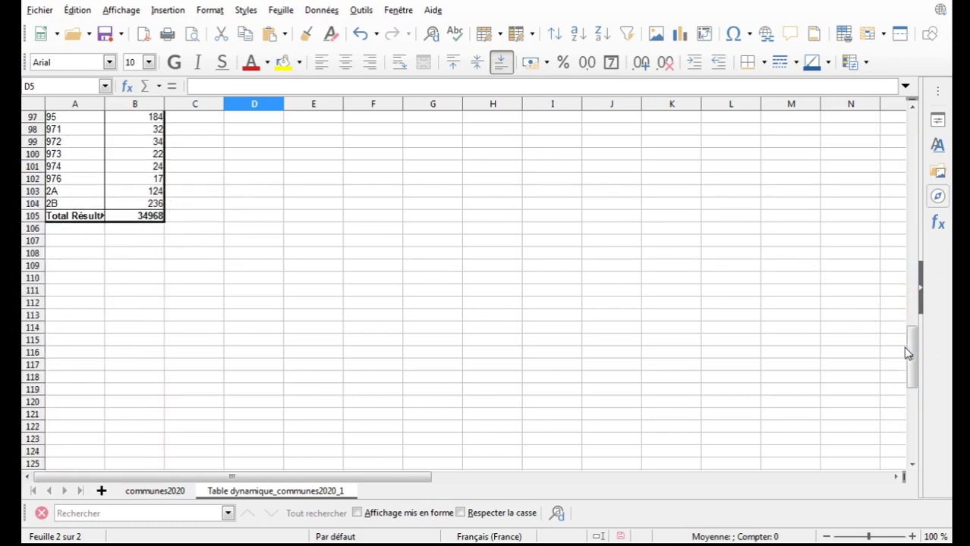
pyautogui.moveTo(910, 353); pyautogui.dragTo(911, 125)
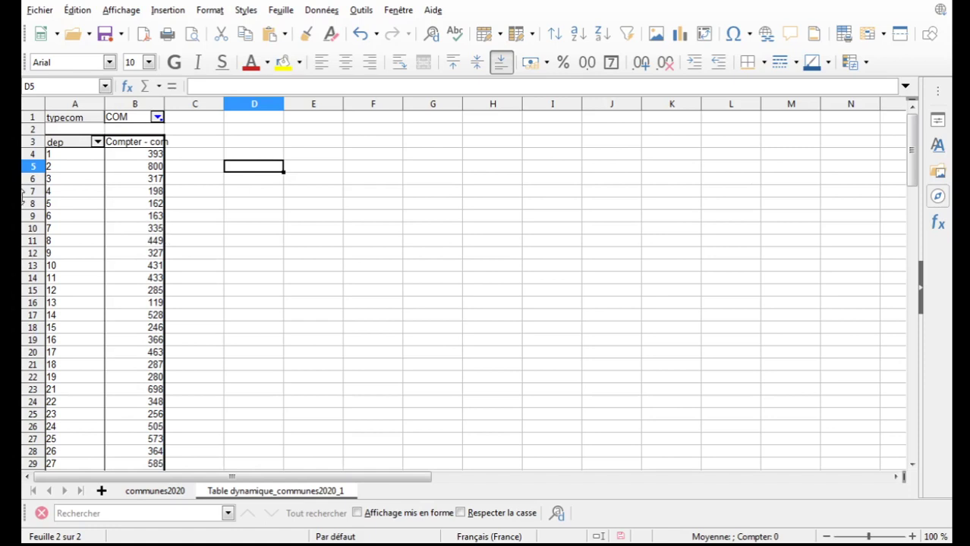
# Step: Save the changes to orientations.ods as it closes, and add reg below dep in the pivot table's row fields
pyautogui.click(148, 207)
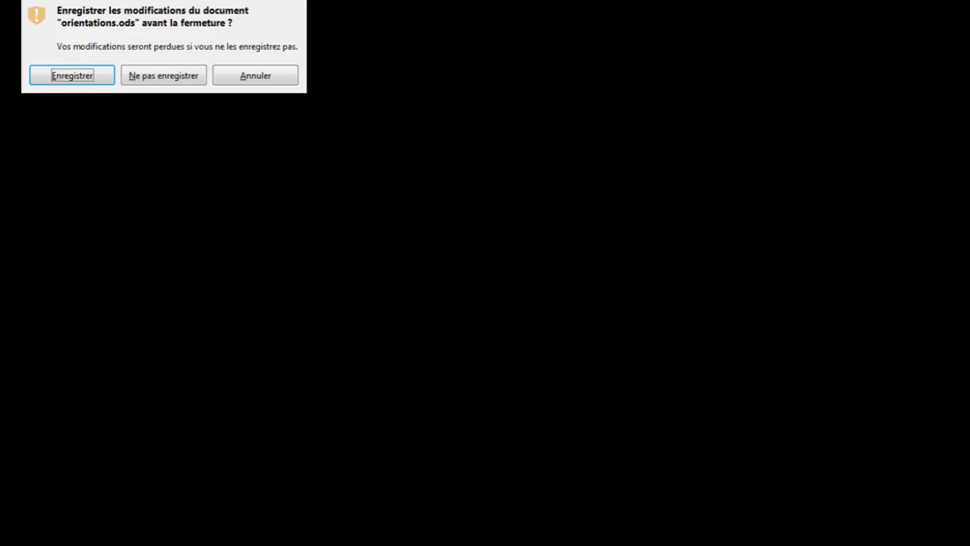
pyautogui.click(81, 80)
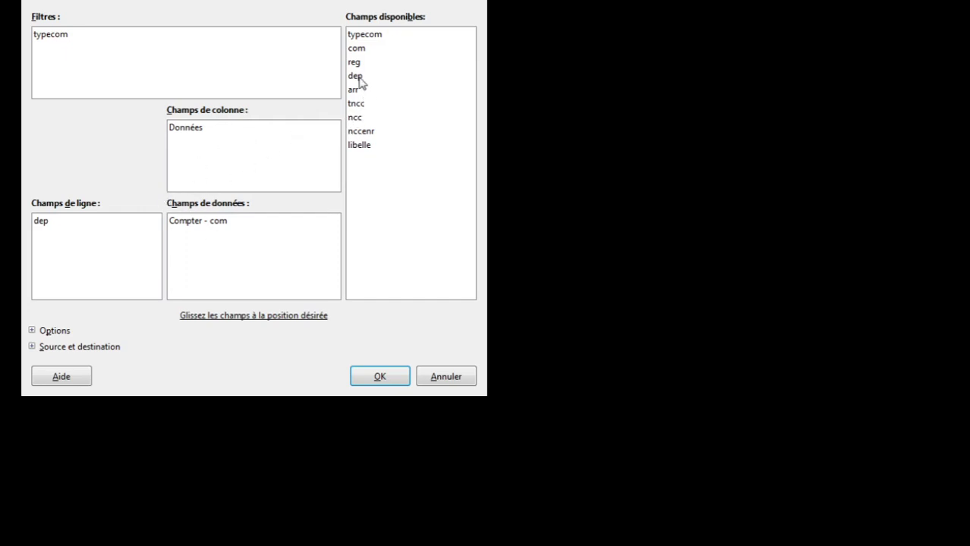
pyautogui.moveTo(354, 63); pyautogui.dragTo(111, 246)
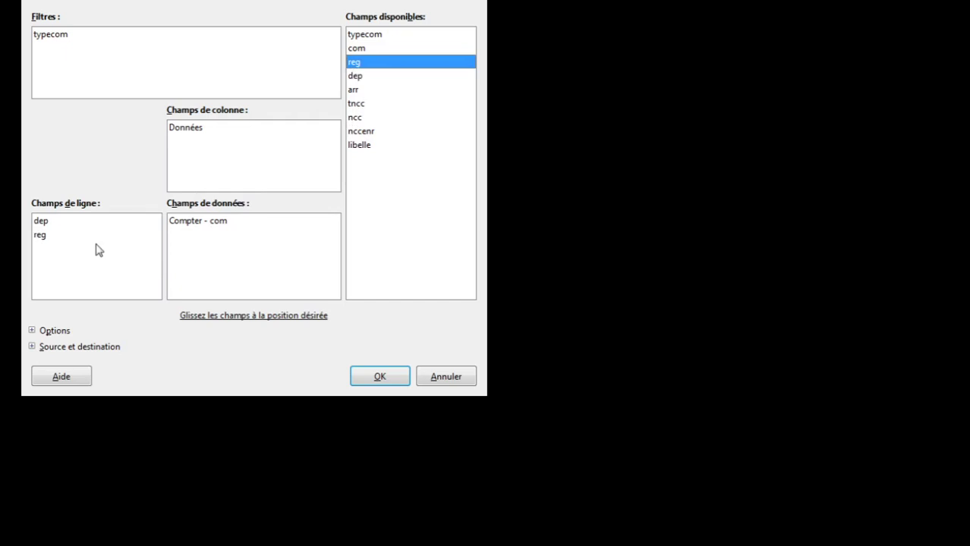
pyautogui.click(381, 381)
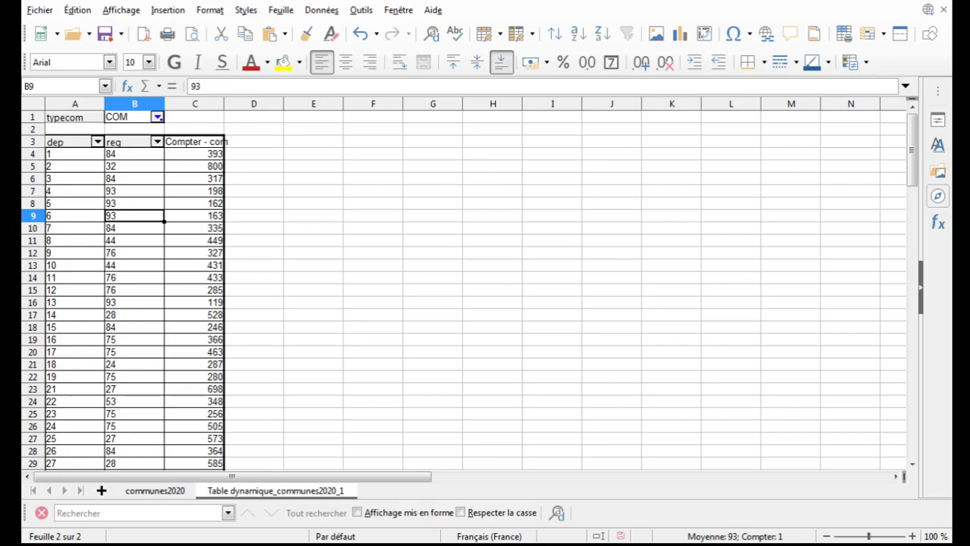
# Step: Examine which region code and commune count the pivot table gives for individual departments
pyautogui.click(82, 243)
pyautogui.click(125, 243)
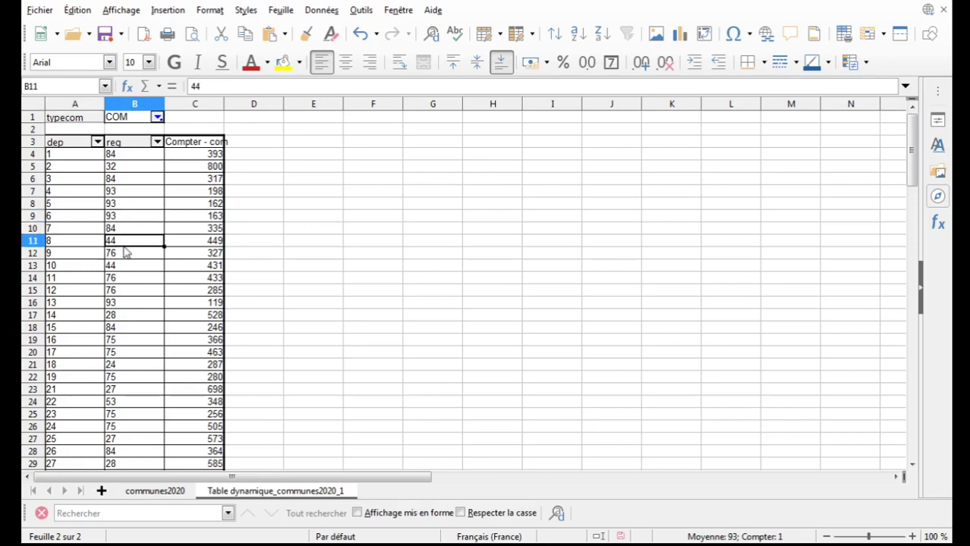
pyautogui.press('Up')
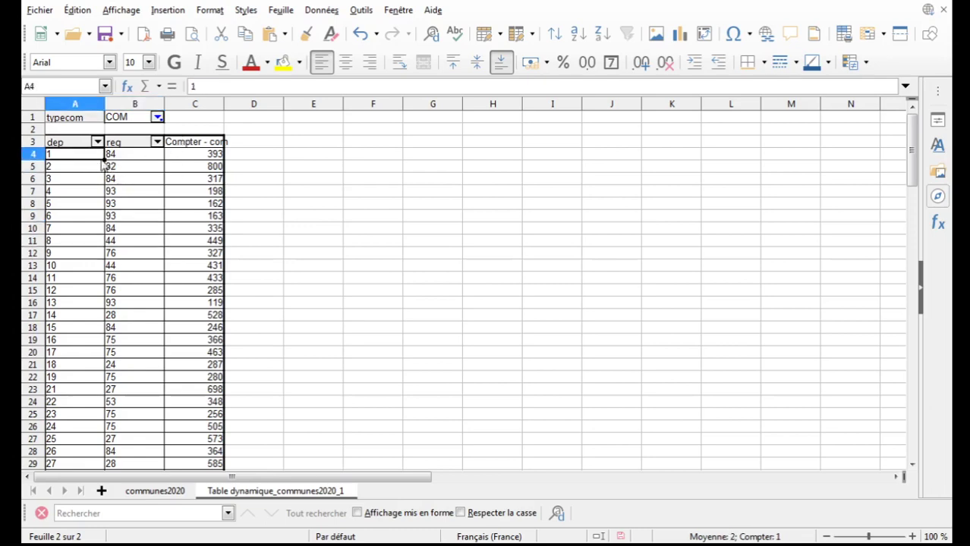
pyautogui.press('Right')
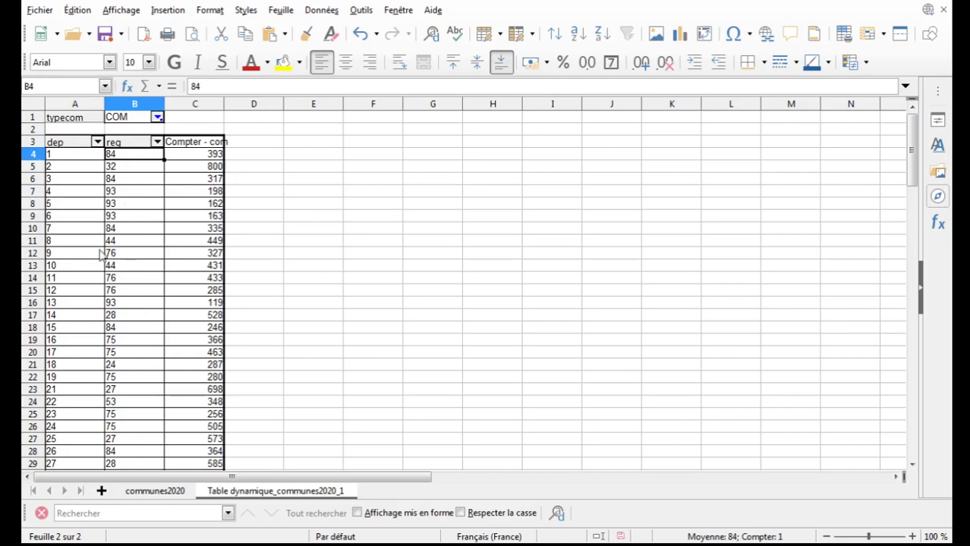
pyautogui.click(83, 220)
pyautogui.click(120, 218)
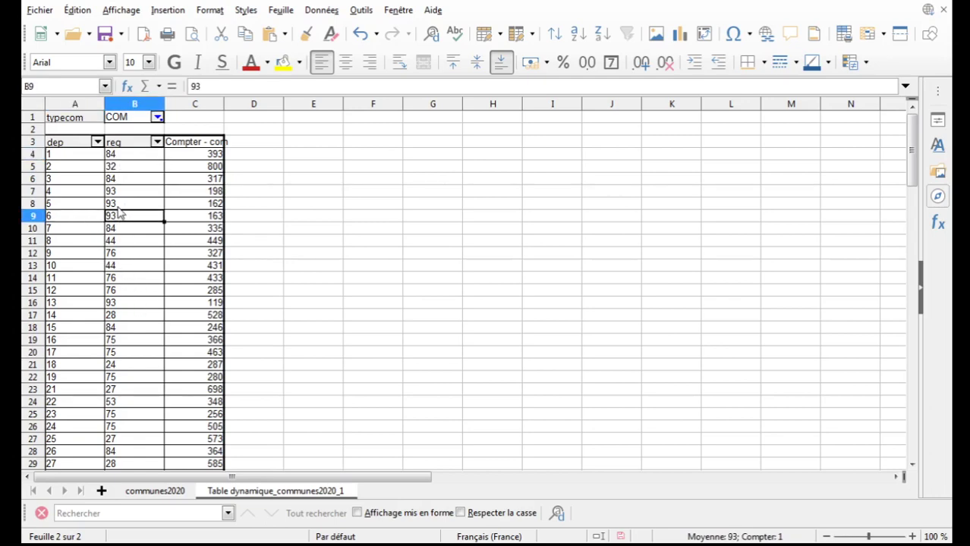
pyautogui.click(147, 196)
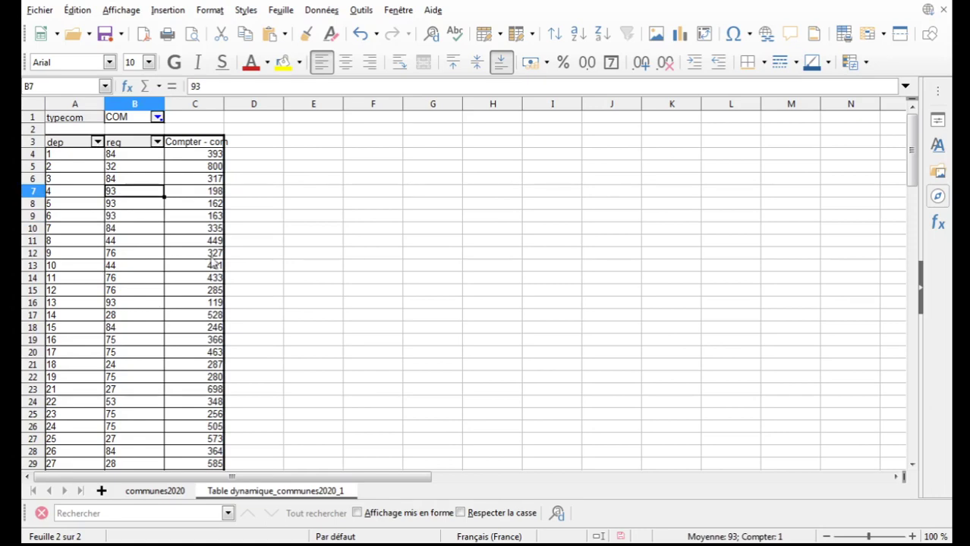
pyautogui.click(202, 228)
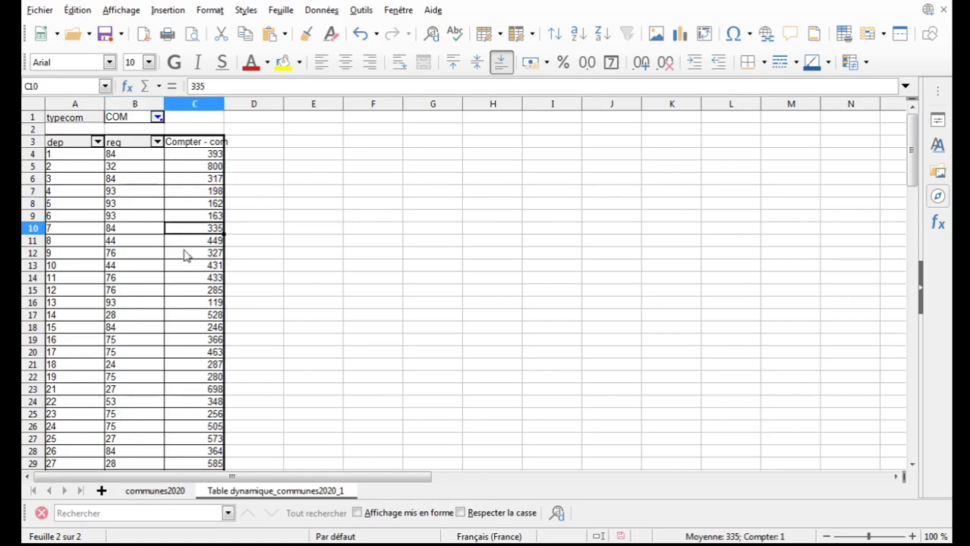
pyautogui.click(190, 220)
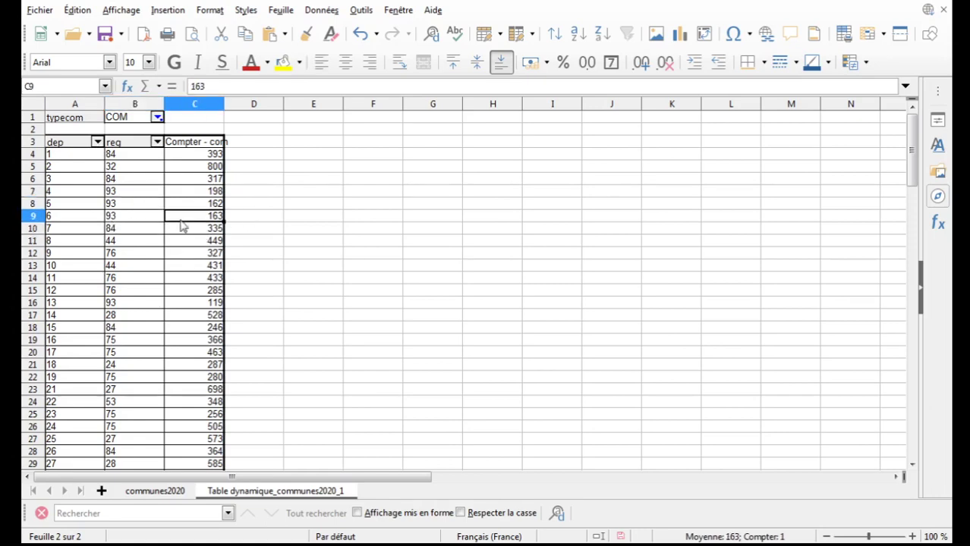
# Step: Add dep to the pivot table's data fields with the Compter function and apply the layout
pyautogui.moveTo(111, 196); pyautogui.dragTo(144, 225)
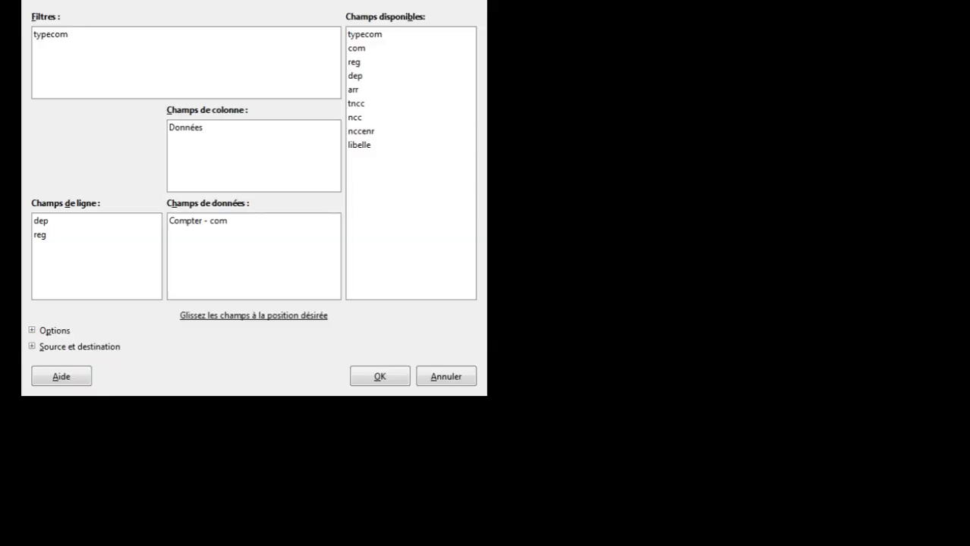
pyautogui.click(45, 222)
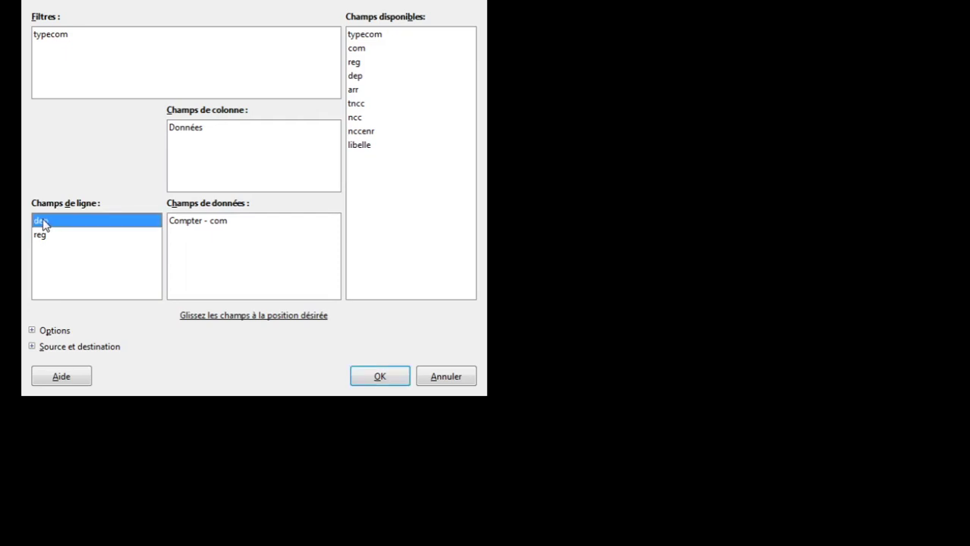
pyautogui.moveTo(62, 218); pyautogui.dragTo(124, 228)
pyautogui.moveTo(354, 77); pyautogui.dragTo(234, 242)
pyautogui.click(211, 240)
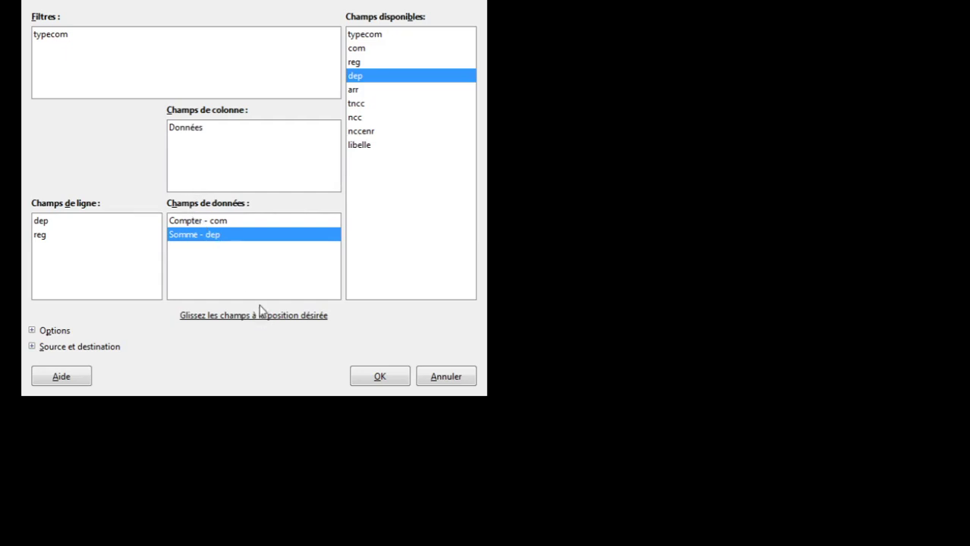
pyautogui.click(379, 377)
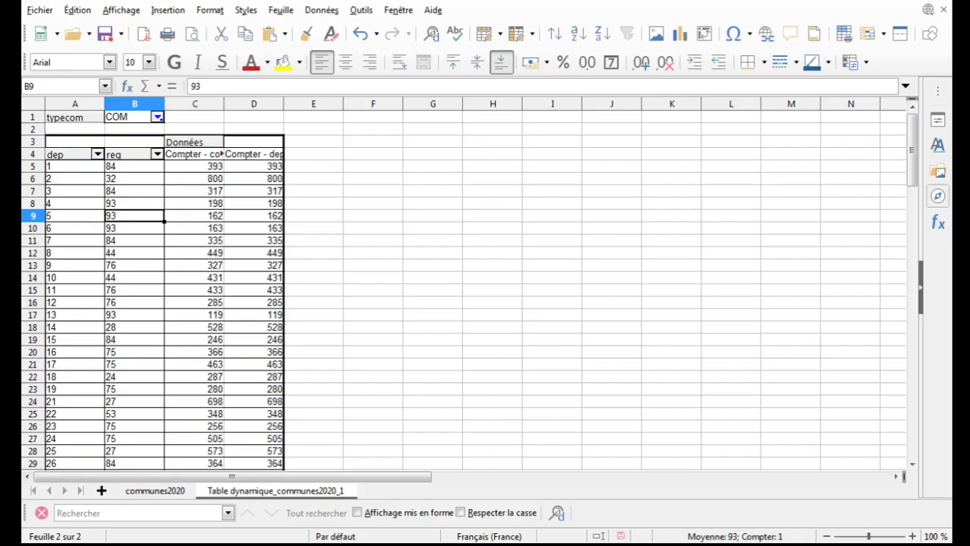
# Step: Widen columns C and D to fit the Compter - com and Compter - dep headers
pyautogui.click(245, 268)
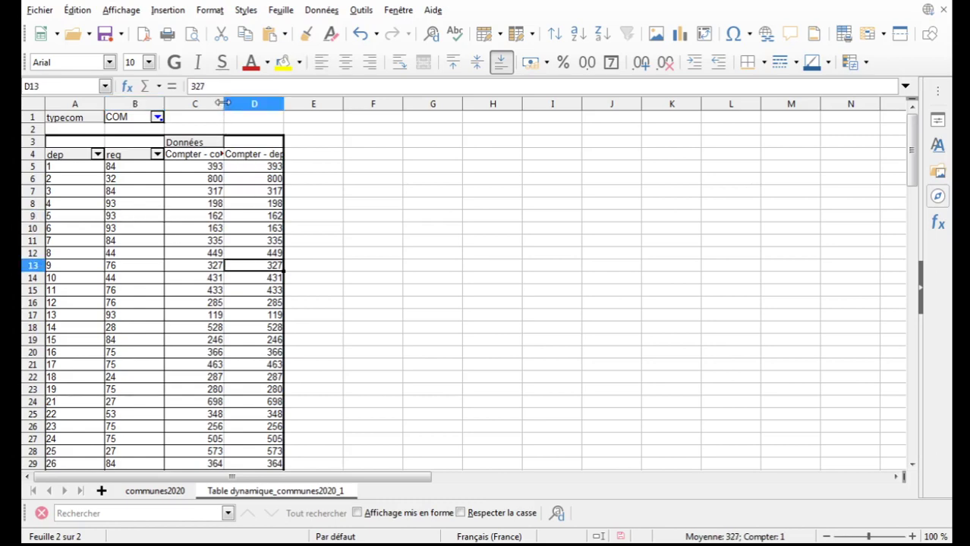
pyautogui.moveTo(224, 104); pyautogui.dragTo(264, 104)
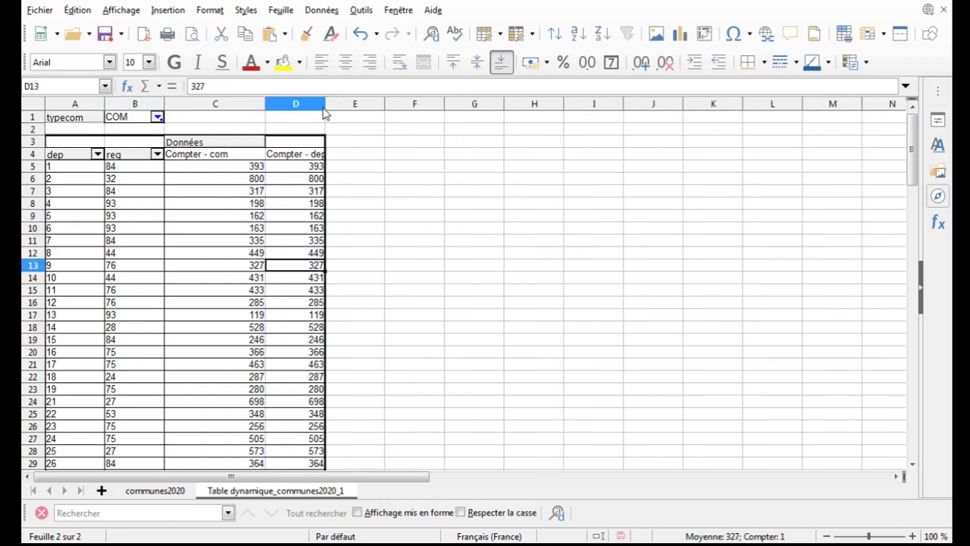
pyautogui.moveTo(326, 104); pyautogui.dragTo(359, 106)
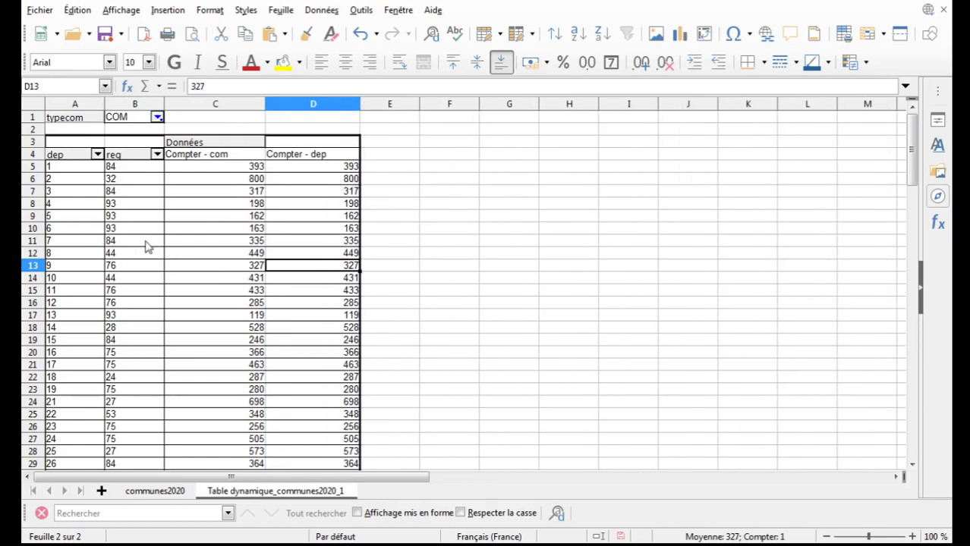
# Step: Compare the com and dep counts in the pivot table, and view the source data on the communes2020 sheet
pyautogui.click(191, 242)
pyautogui.click(198, 231)
pyautogui.click(213, 255)
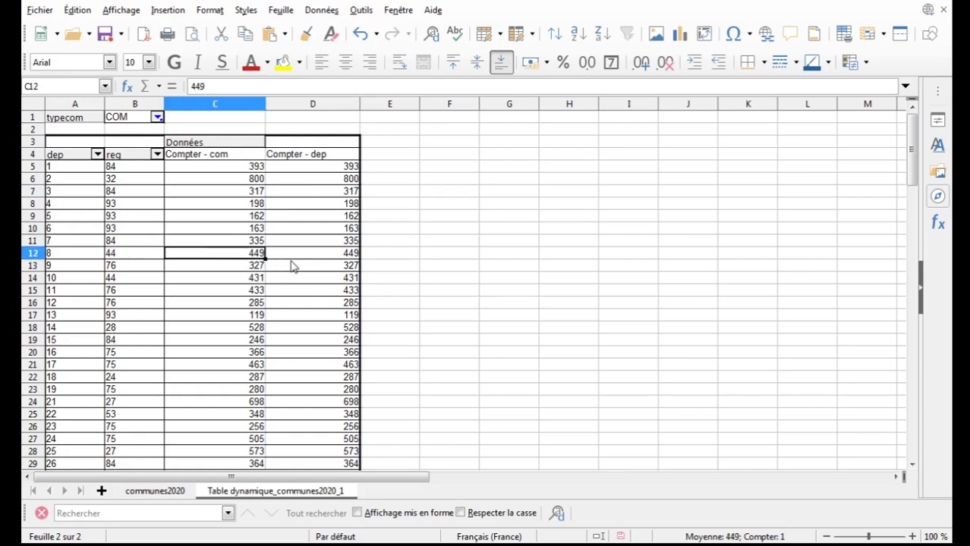
pyautogui.click(320, 170)
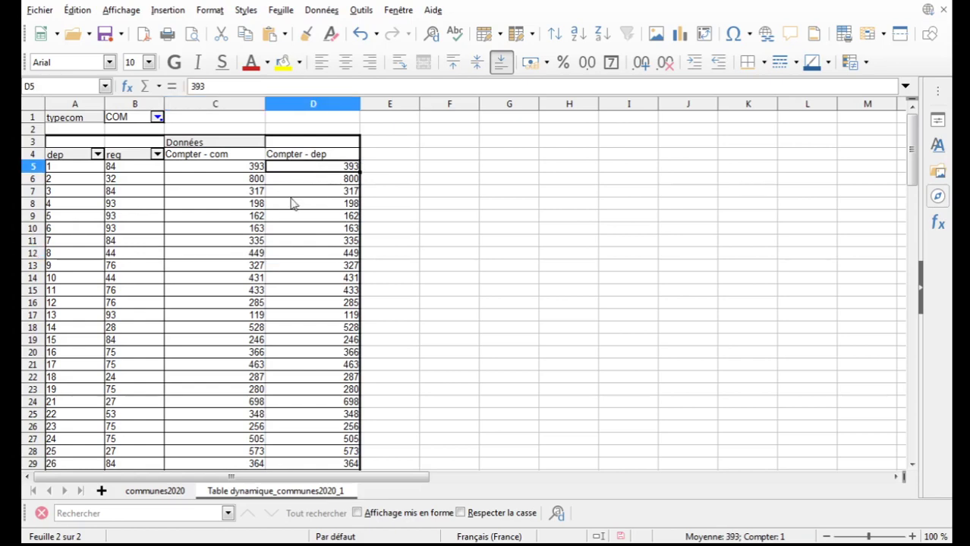
pyautogui.click(168, 493)
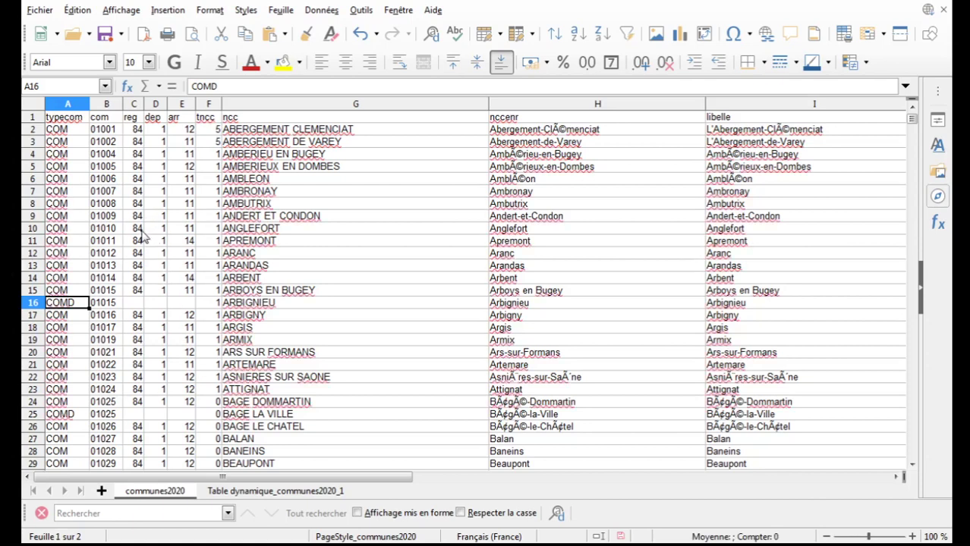
# Step: On the pivot table sheet, move Compter - dep above Compter - com in the data fields and apply the layout
pyautogui.click(276, 492)
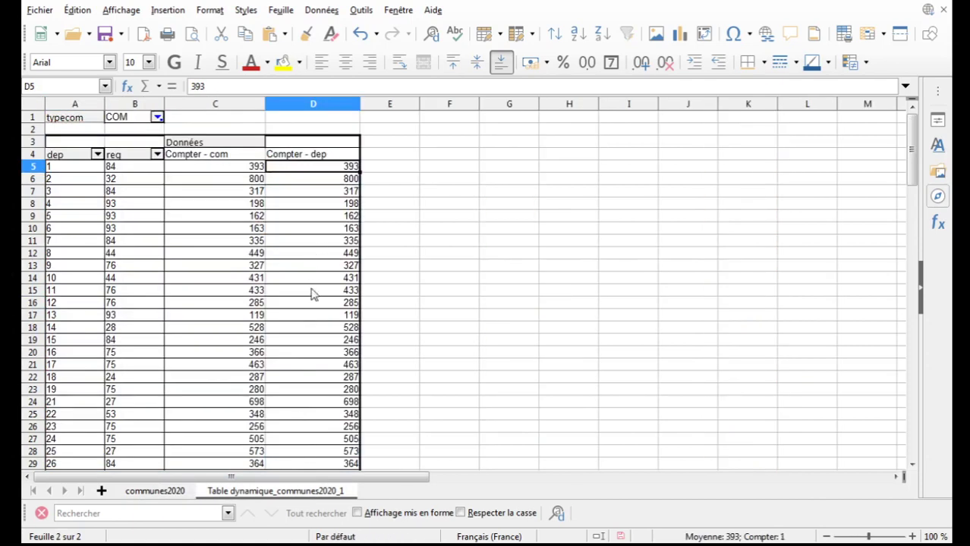
pyautogui.click(315, 232)
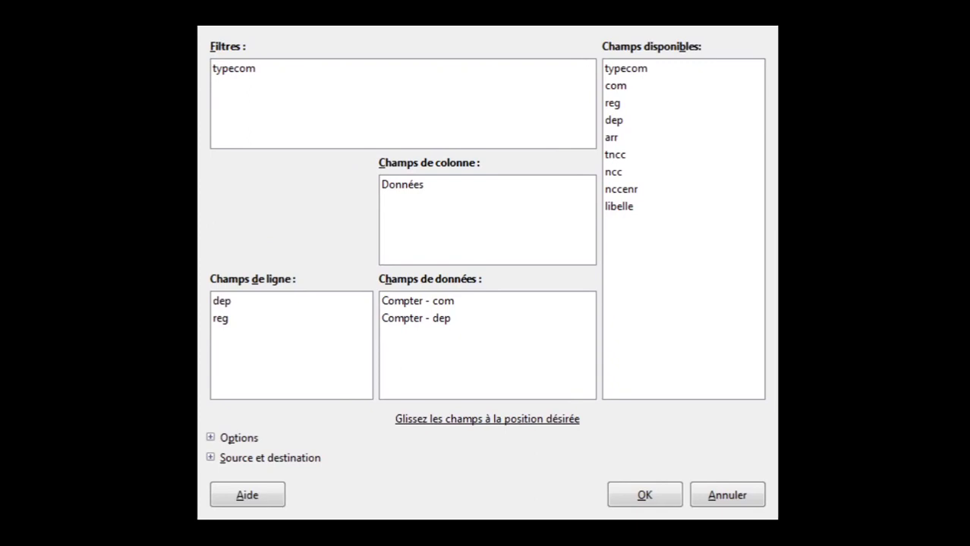
pyautogui.click(417, 319)
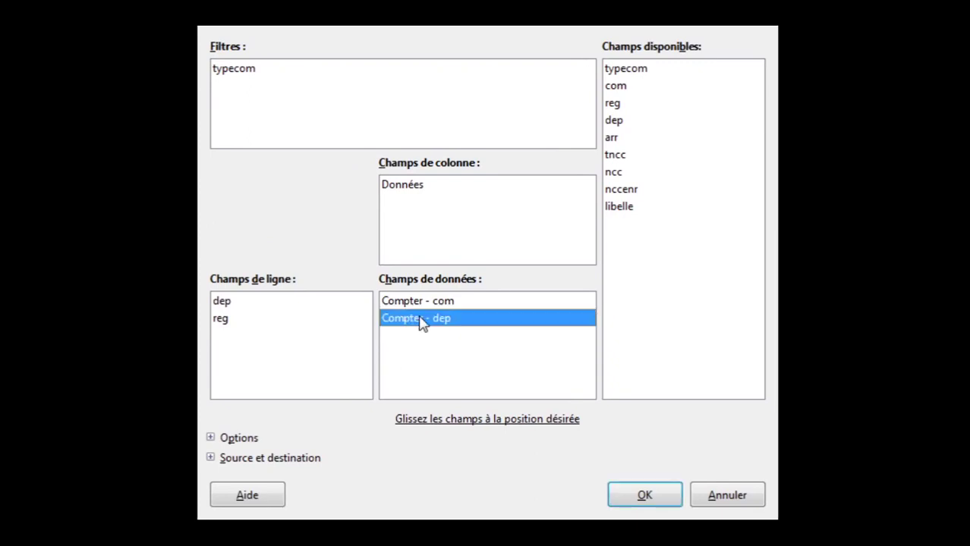
pyautogui.moveTo(440, 316)
pyautogui.mouseDown()
pyautogui.moveTo(419, 320)
pyautogui.moveTo(439, 303)
pyautogui.mouseUp()
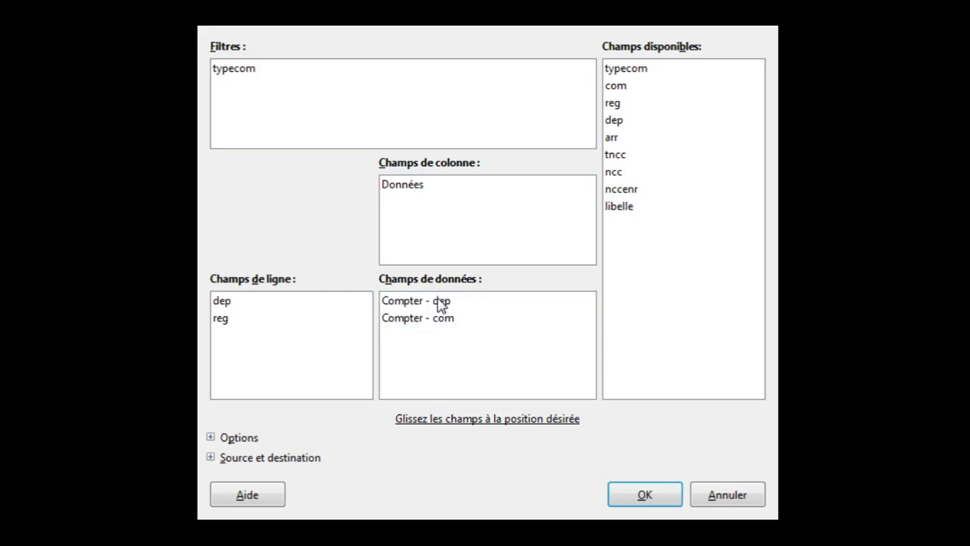
pyautogui.click(643, 494)
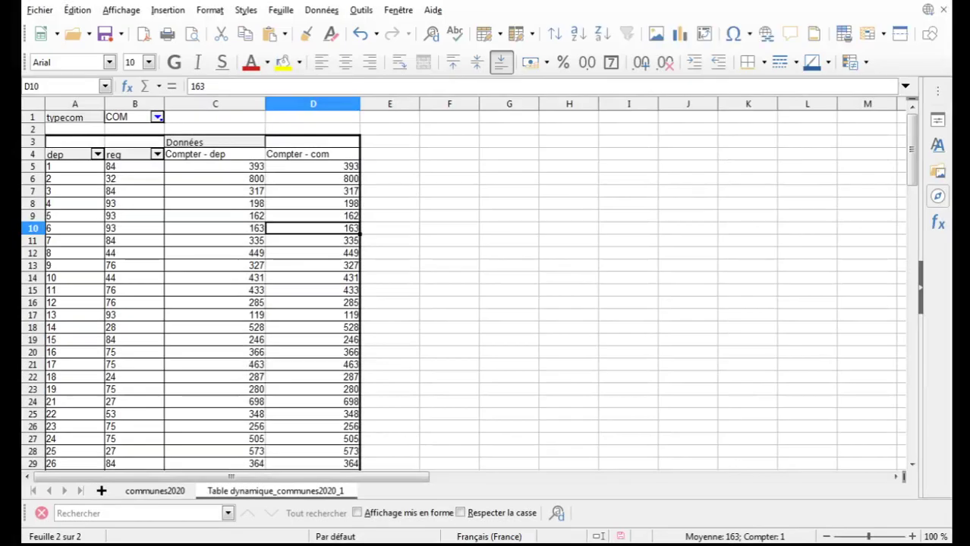
# Step: Compare the Compter - dep and Compter - com columns for several departments, and remove Compter - com from the data fields
pyautogui.click(297, 330)
pyautogui.click(257, 315)
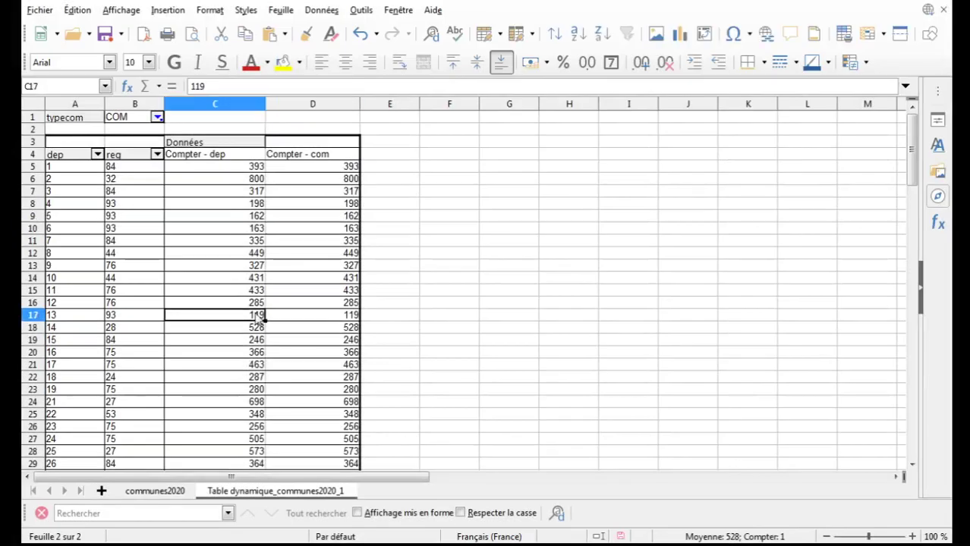
pyautogui.click(222, 233)
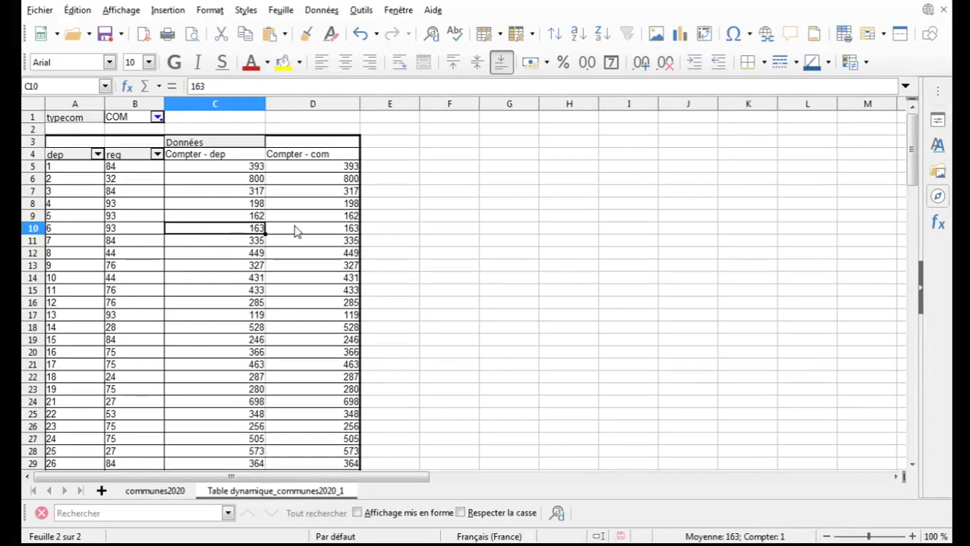
pyautogui.click(296, 229)
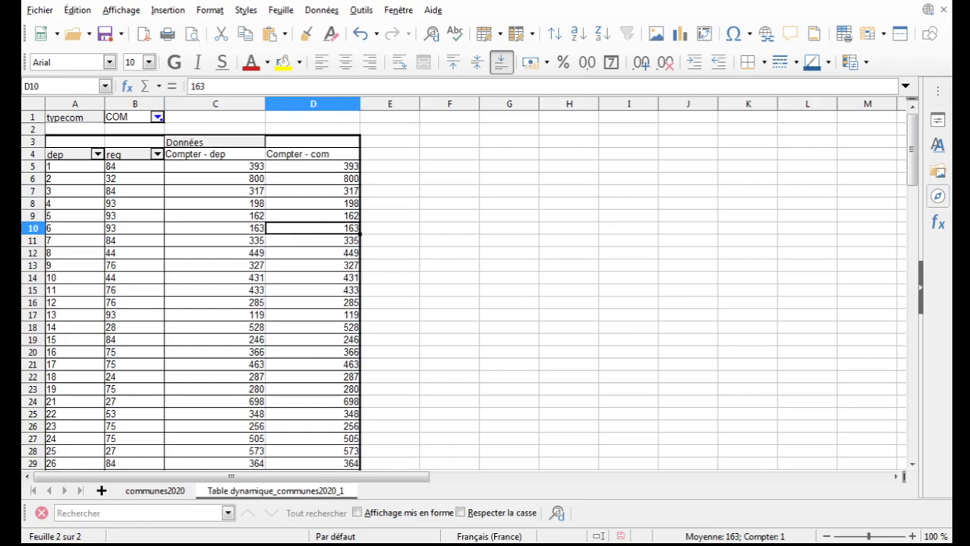
pyautogui.click(332, 363)
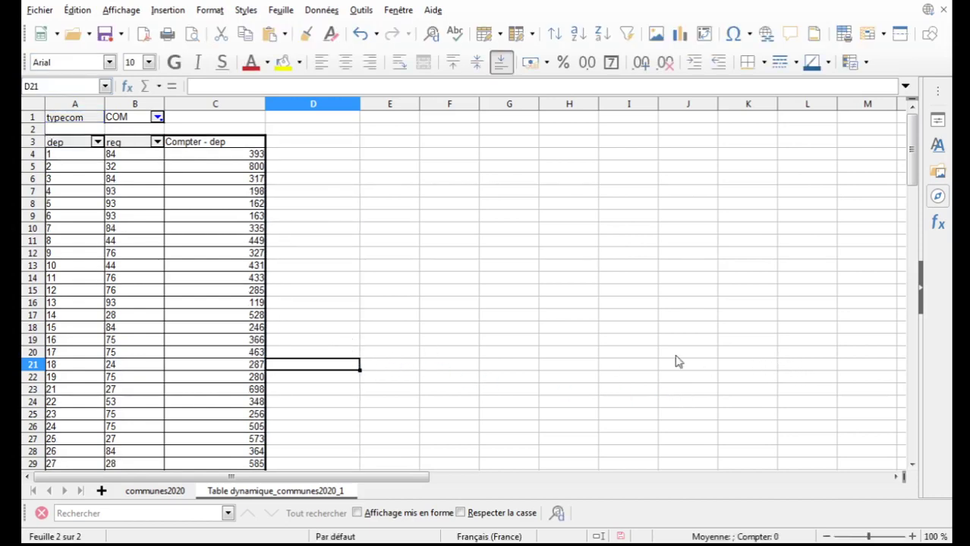
# Step: Check the region code and commune count in the pivot table row for department 6
pyautogui.click(102, 217)
pyautogui.moveTo(101, 216); pyautogui.dragTo(215, 220)
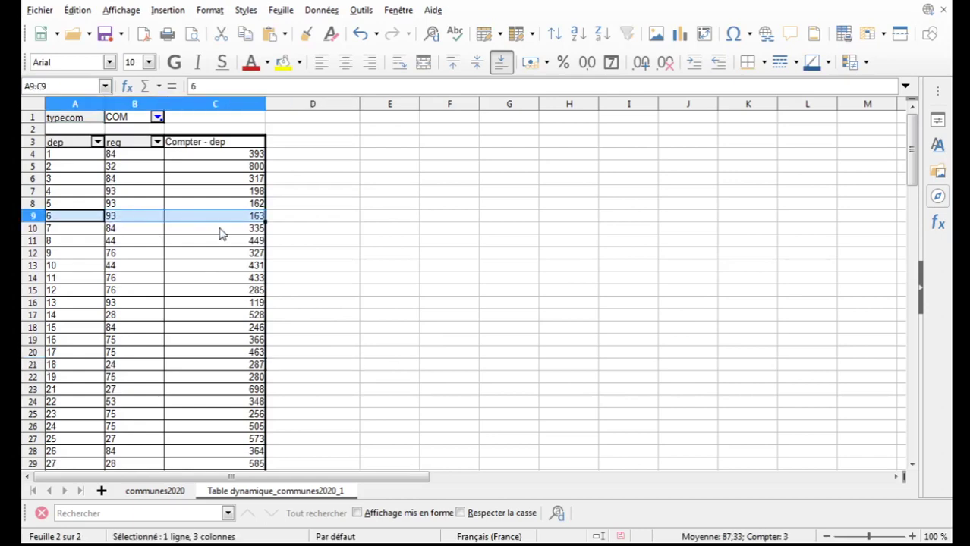
pyautogui.click(219, 230)
# Step: Remove dep from the pivot table's row fields so only reg remains, and apply the layout
pyautogui.click(246, 305)
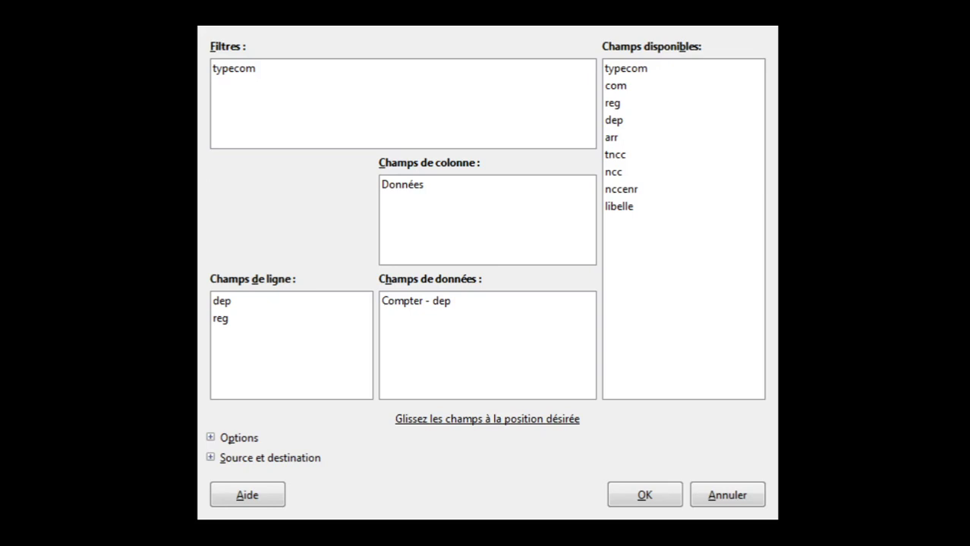
pyautogui.click(256, 327)
pyautogui.click(232, 302)
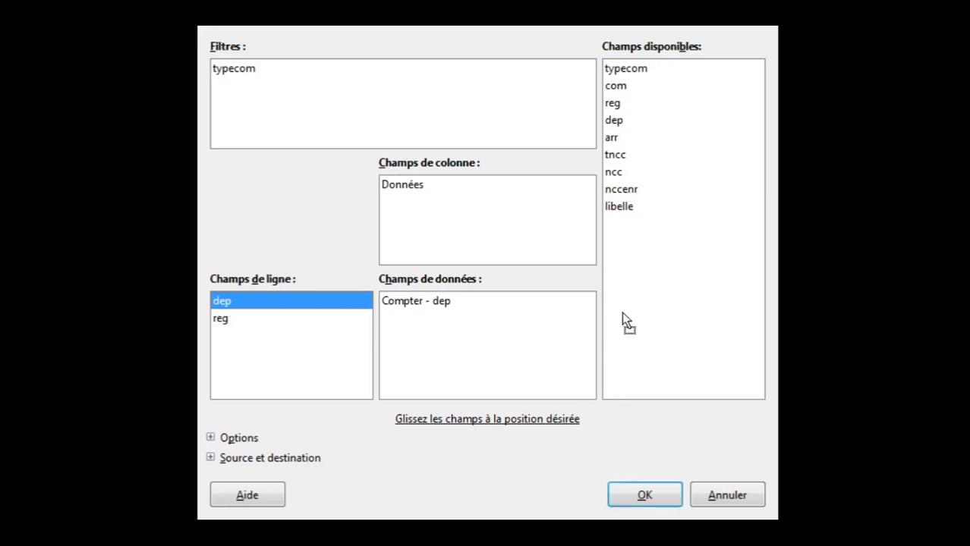
pyautogui.moveTo(622, 321); pyautogui.dragTo(671, 340)
pyautogui.click(643, 496)
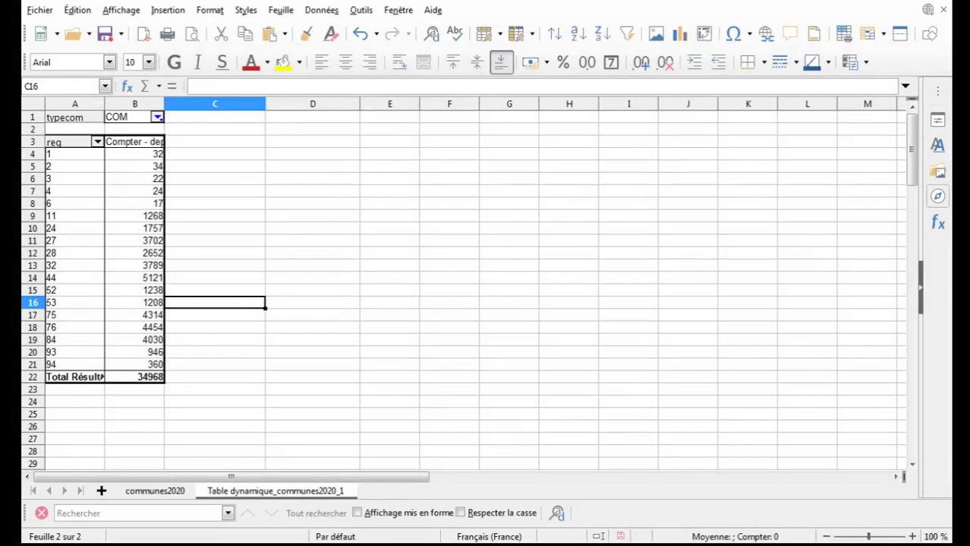
# Step: Check the counts given for regions 6 and 93 in the region-only pivot table
pyautogui.click(315, 350)
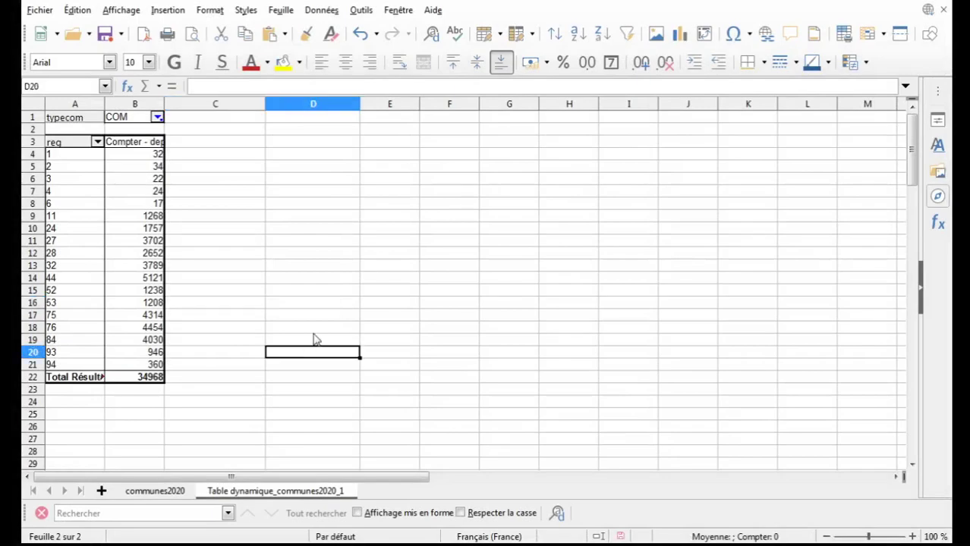
pyautogui.moveTo(88, 209); pyautogui.dragTo(112, 207)
pyautogui.click(112, 206)
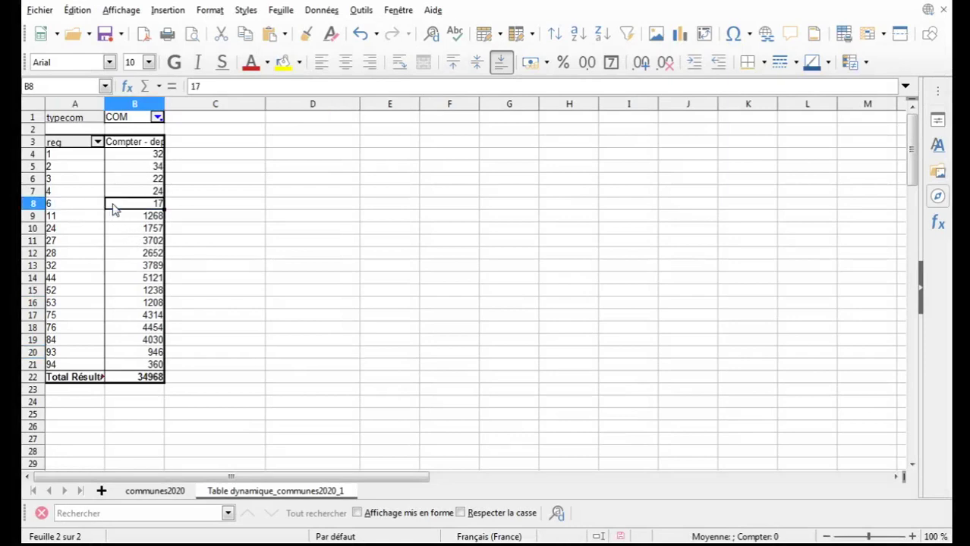
pyautogui.click(86, 210)
pyautogui.moveTo(100, 353); pyautogui.dragTo(129, 360)
pyautogui.click(129, 359)
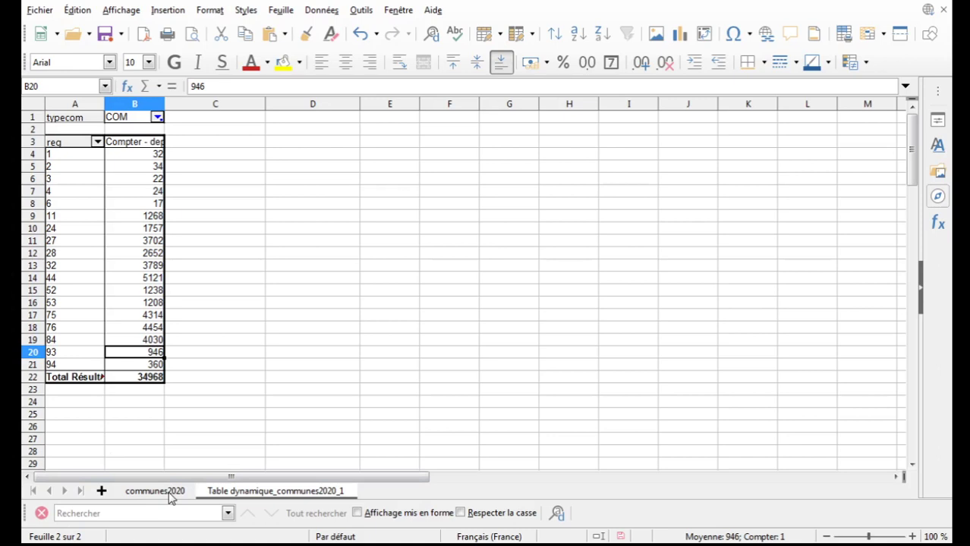
# Step: Add dep to the pivot table's column fields below Données and apply the layout
pyautogui.click(117, 290)
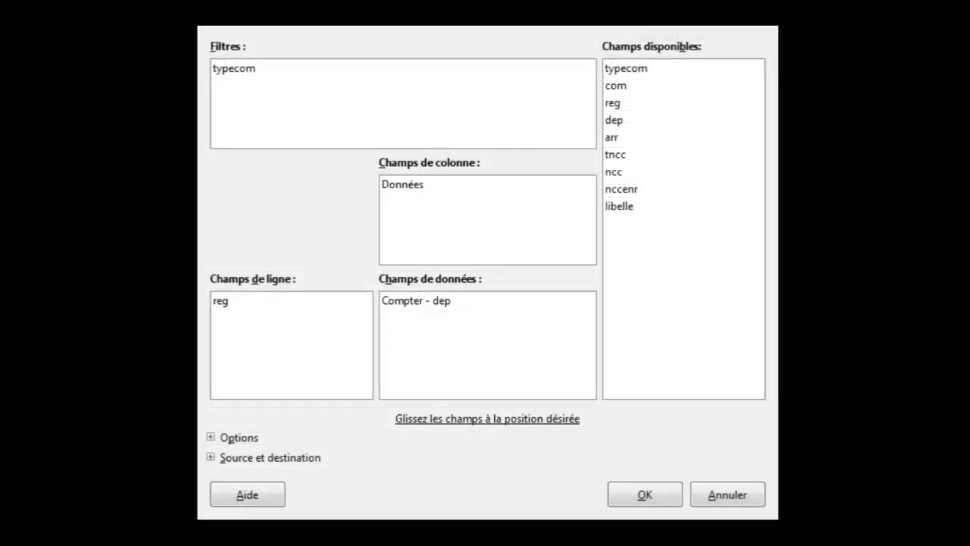
pyautogui.click(415, 190)
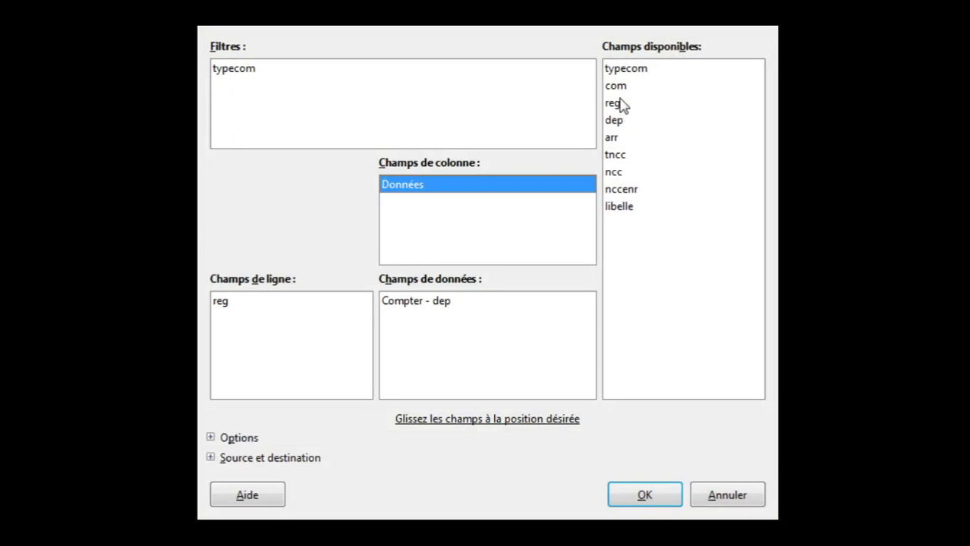
pyautogui.click(624, 123)
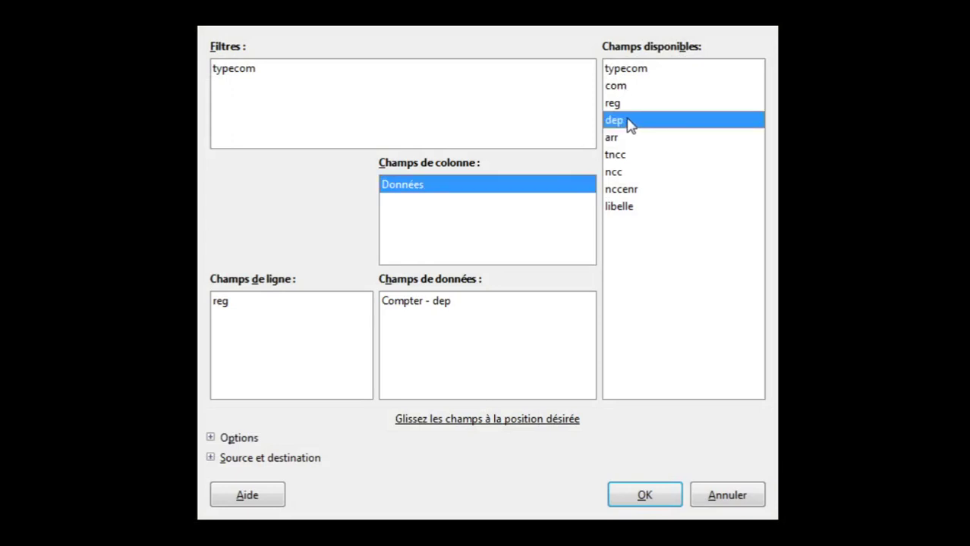
pyautogui.moveTo(629, 125); pyautogui.dragTo(452, 216)
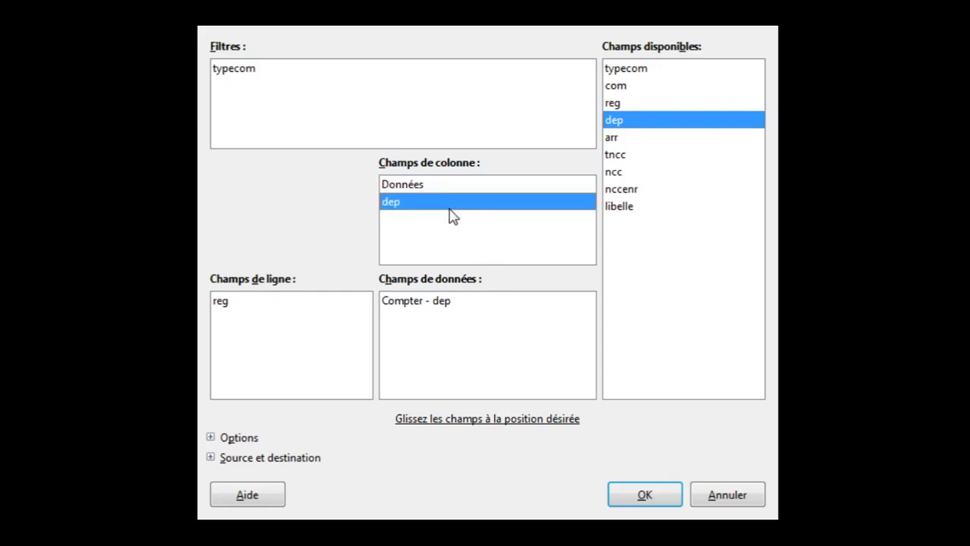
pyautogui.click(645, 497)
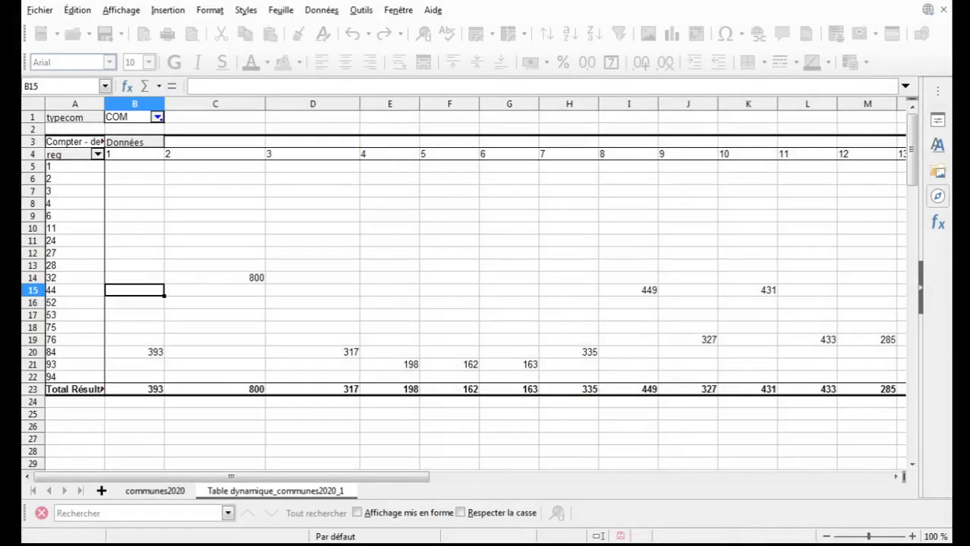
# Step: Examine the region-by-department cross table across its columns, including the count for department 6 in region 93
pyautogui.moveTo(334, 476); pyautogui.dragTo(223, 438)
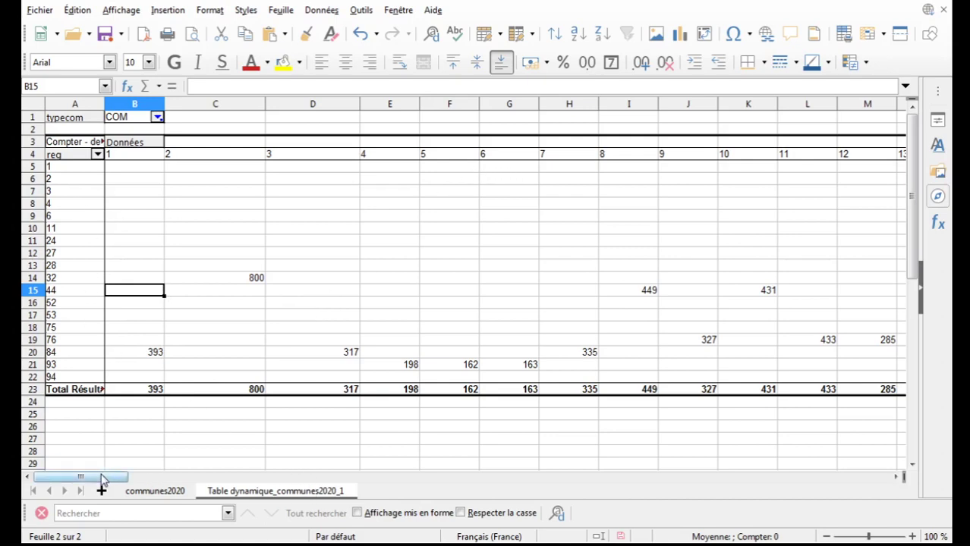
pyautogui.moveTo(103, 479); pyautogui.dragTo(87, 439)
pyautogui.click(497, 370)
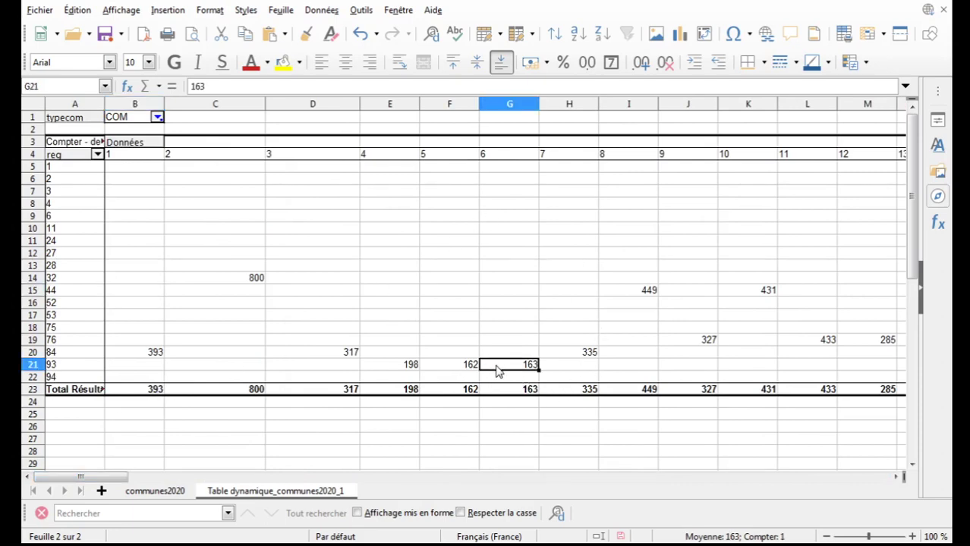
pyautogui.click(439, 317)
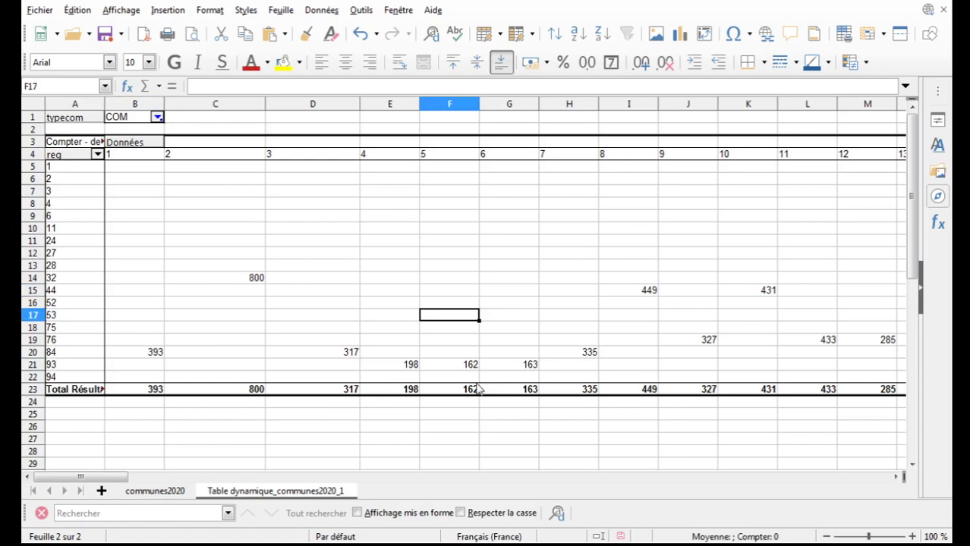
# Step: Reopen the pivot table layout and remove dep from the column fields
pyautogui.doubleClick(476, 389)
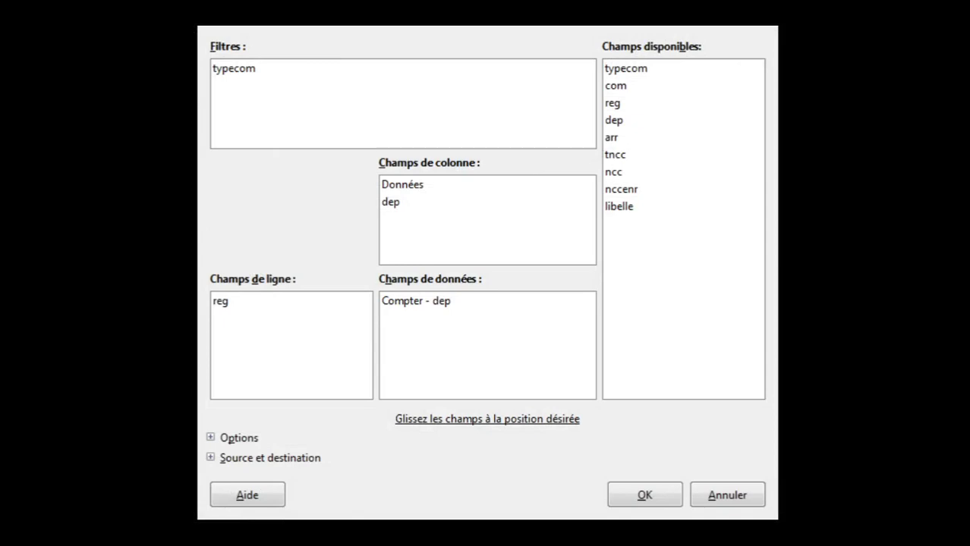
pyautogui.click(324, 306)
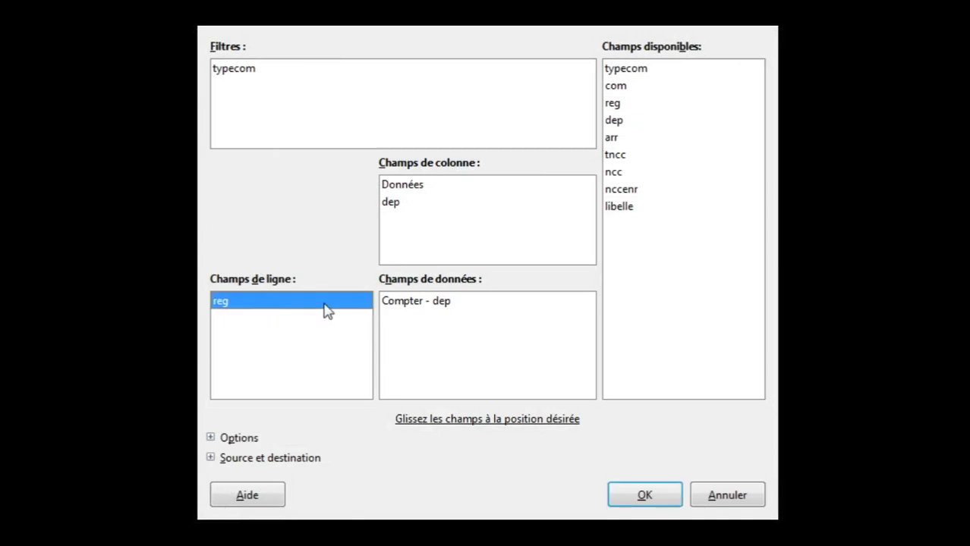
pyautogui.click(442, 302)
pyautogui.click(393, 204)
pyautogui.moveTo(395, 210); pyautogui.dragTo(731, 203)
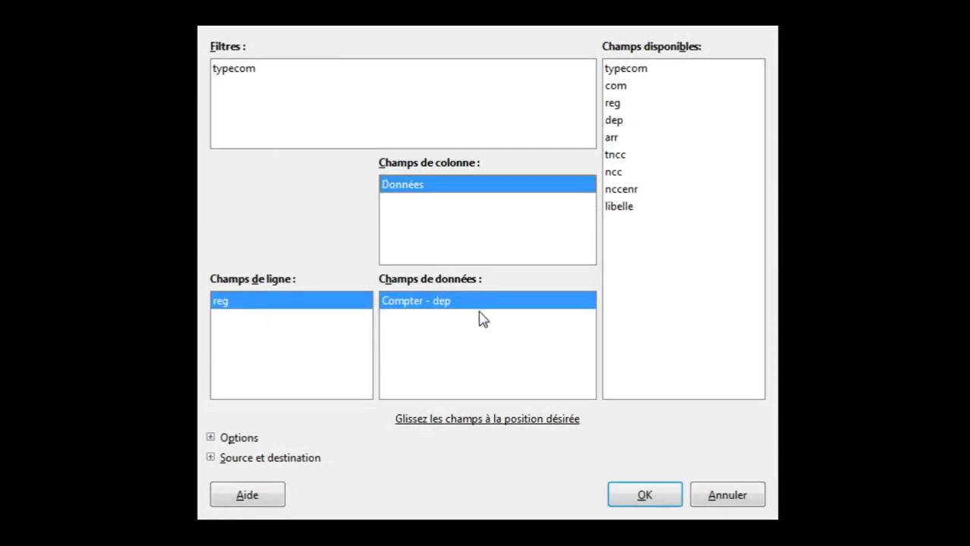
# Step: Change the calculation function of the dep data field and apply the pivot table layout
pyautogui.click(445, 306)
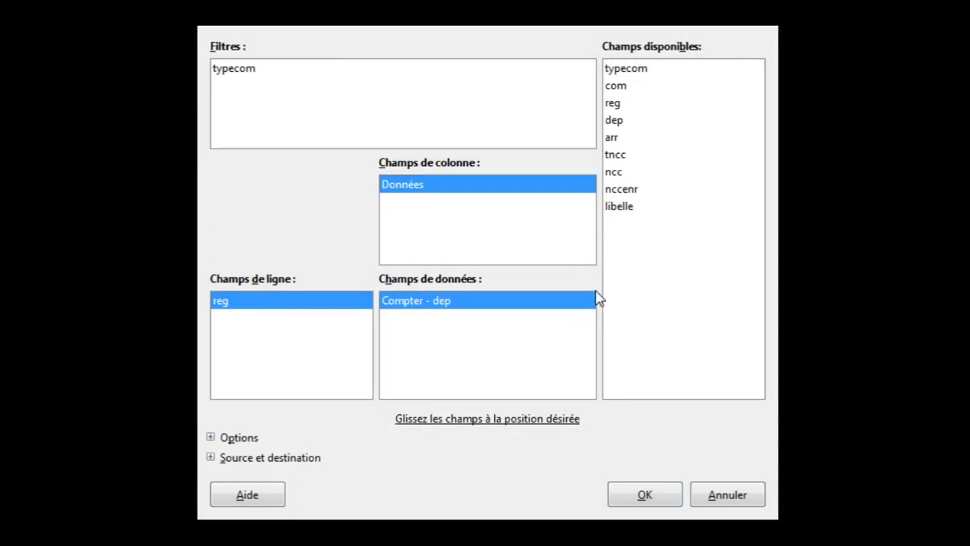
pyautogui.press('Return')
pyautogui.click(477, 300)
pyautogui.click(639, 497)
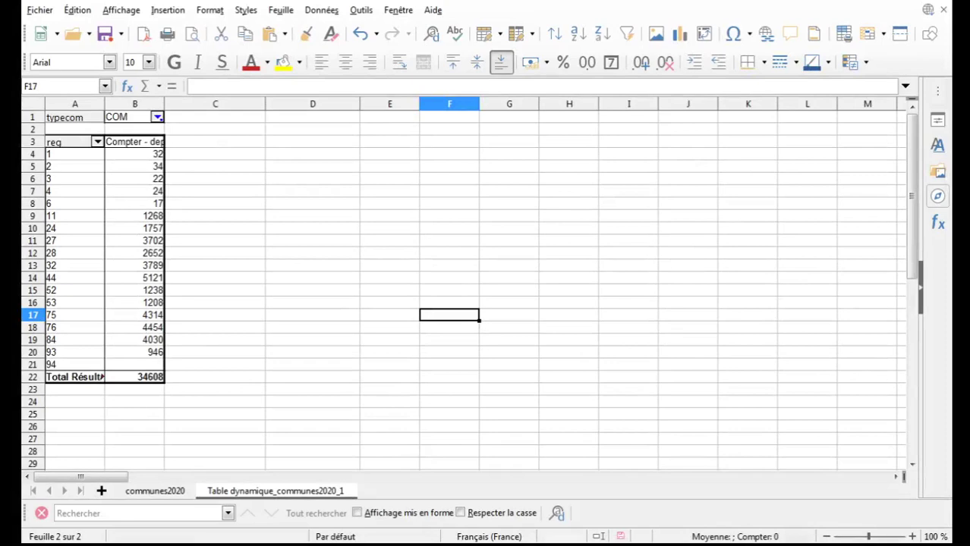
# Step: Check the count for region 93, view the source data on the communes2020 sheet, and return to the pivot table
pyautogui.click(161, 353)
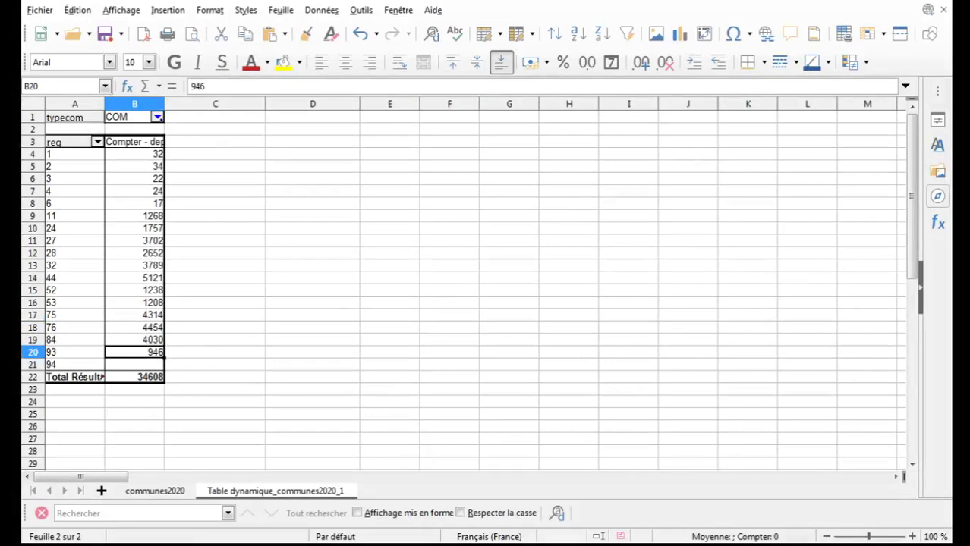
pyautogui.click(154, 492)
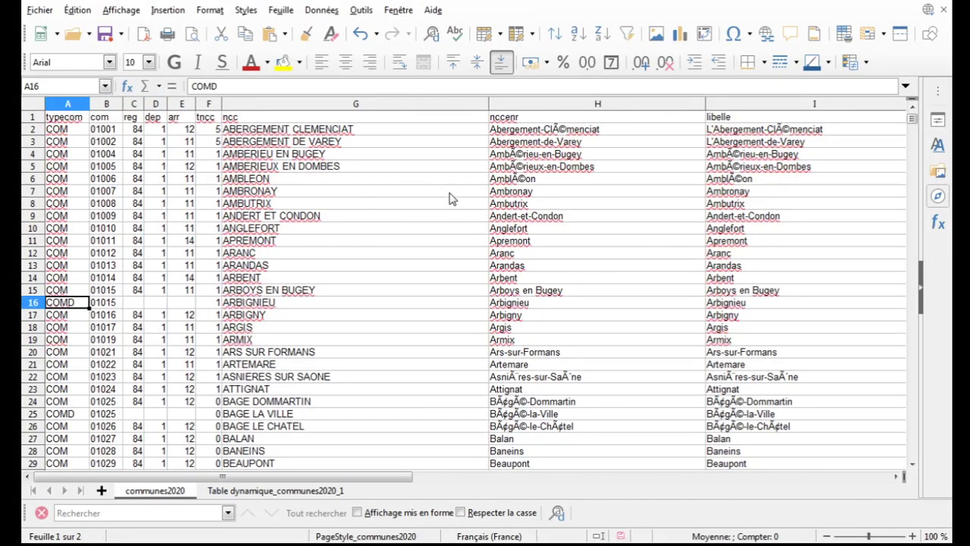
pyautogui.click(308, 494)
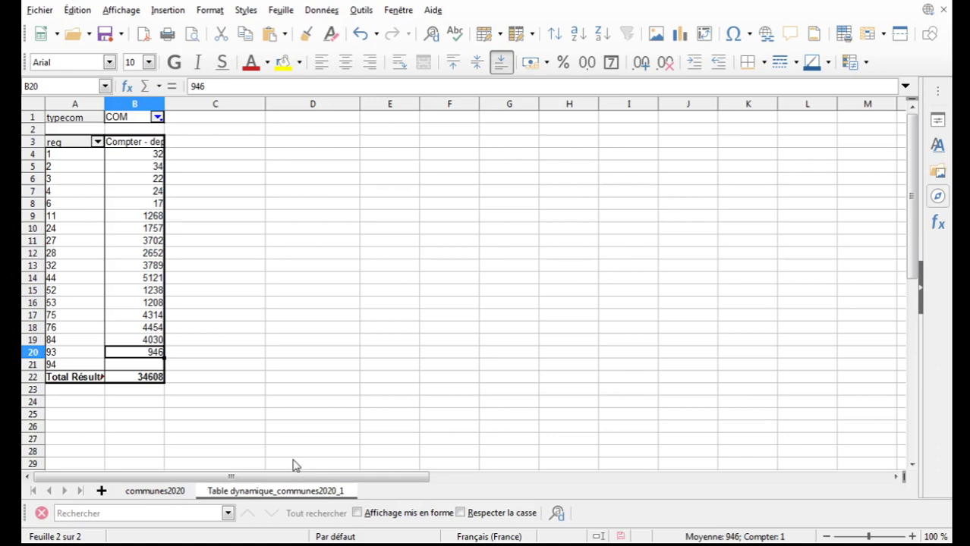
# Step: Reopen the pivot table layout and add dep to the row fields below reg
pyautogui.click(123, 267)
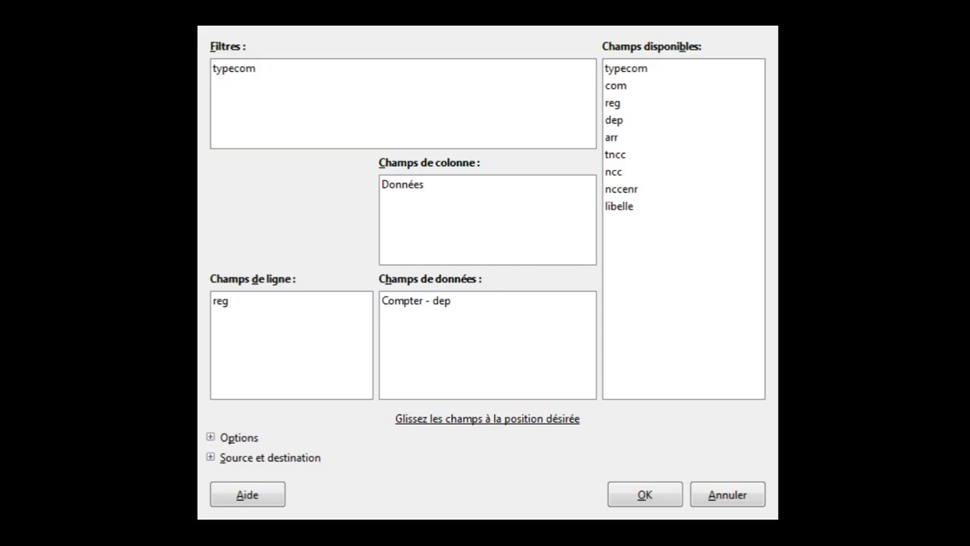
pyautogui.click(435, 303)
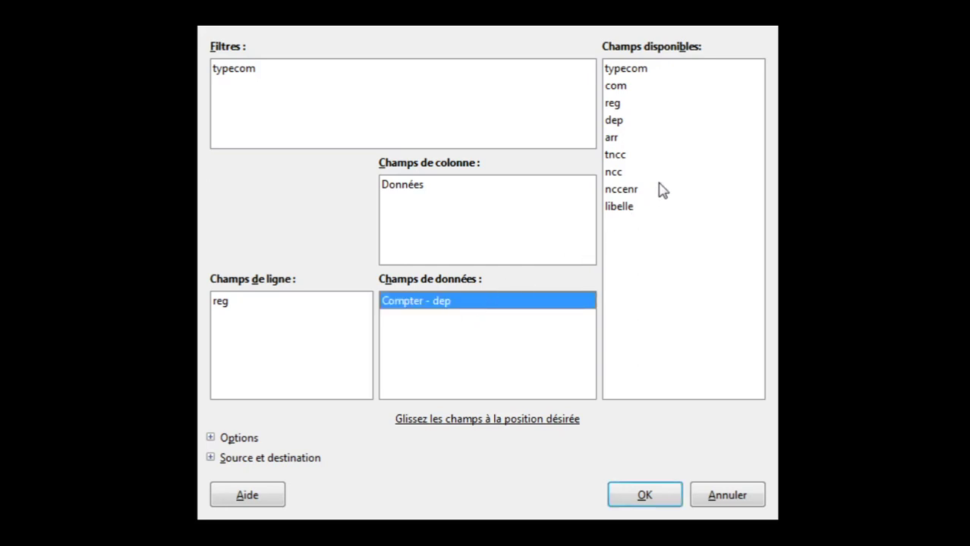
pyautogui.moveTo(627, 121); pyautogui.dragTo(316, 359)
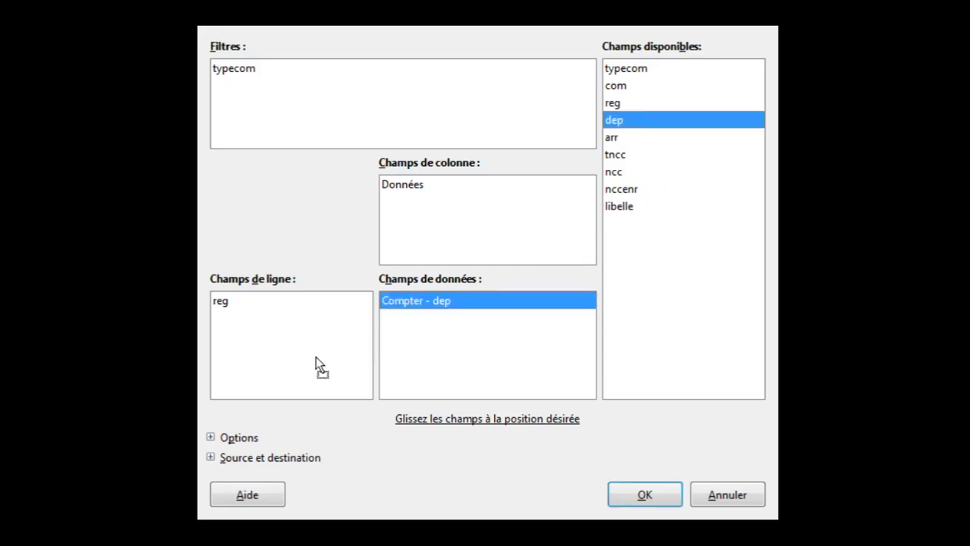
pyautogui.moveTo(255, 334); pyautogui.dragTo(256, 335)
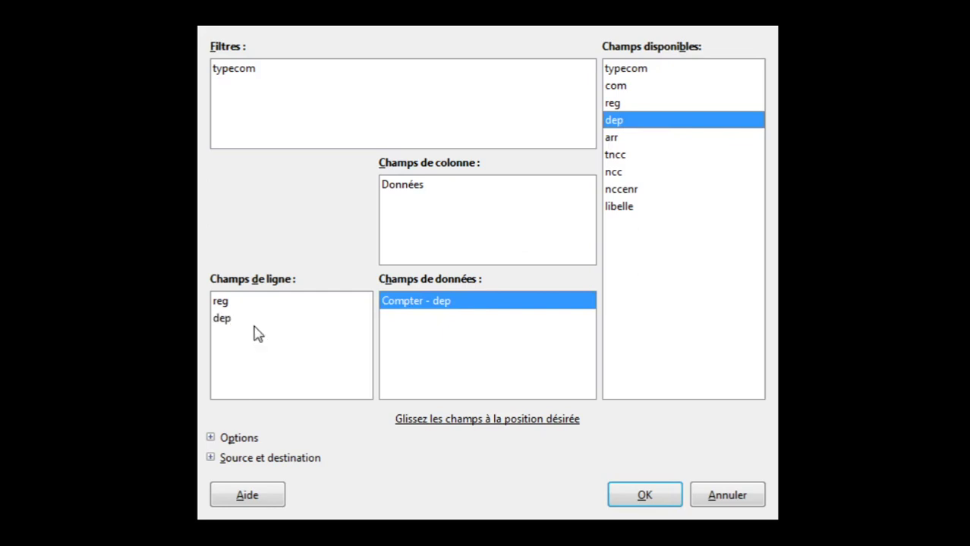
# Step: Replace the dep data field with com, set its function to Compter, and apply the pivot table layout
pyautogui.moveTo(431, 305); pyautogui.dragTo(635, 145)
pyautogui.moveTo(625, 84); pyautogui.dragTo(447, 322)
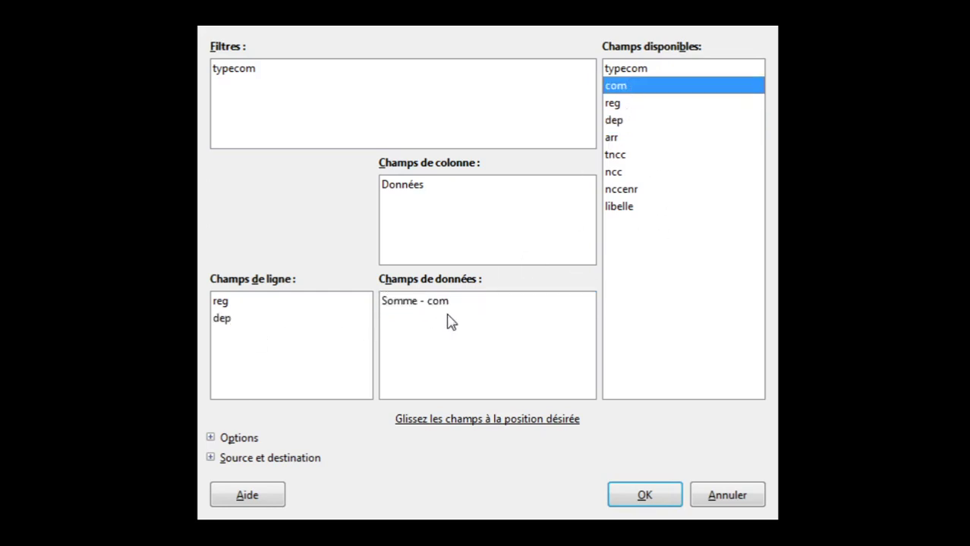
pyautogui.click(439, 304)
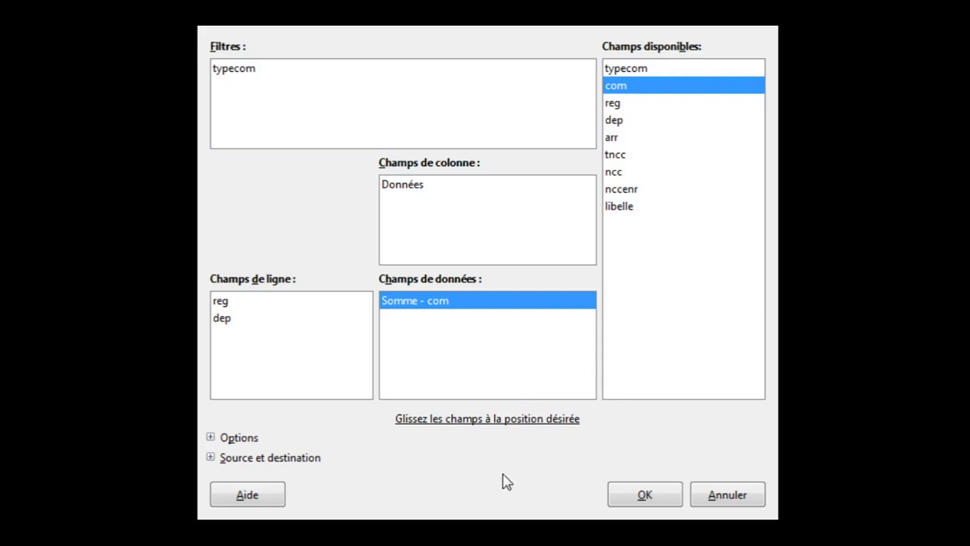
pyautogui.click(645, 496)
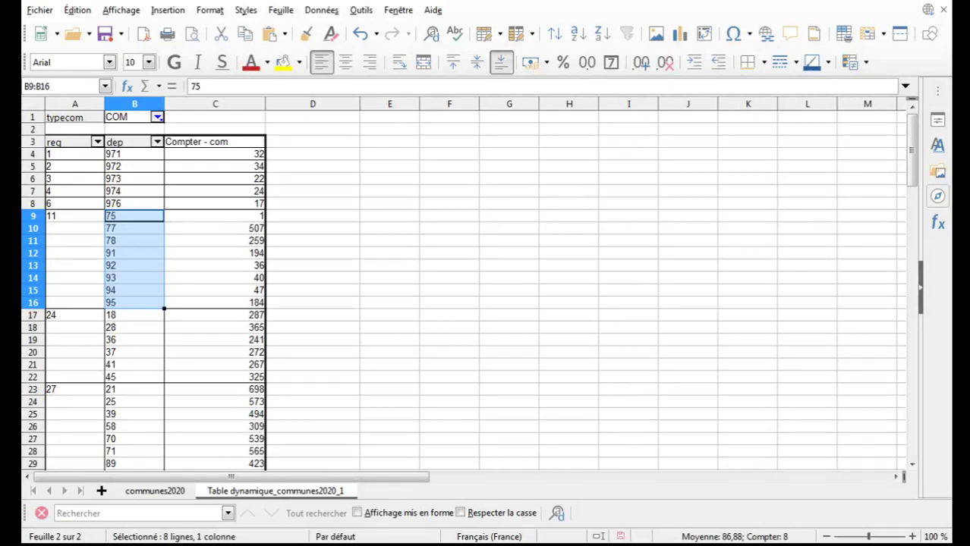
# Step: Reorder the pivot table's row fields so dep comes before reg, and apply the layout
pyautogui.click(74, 241)
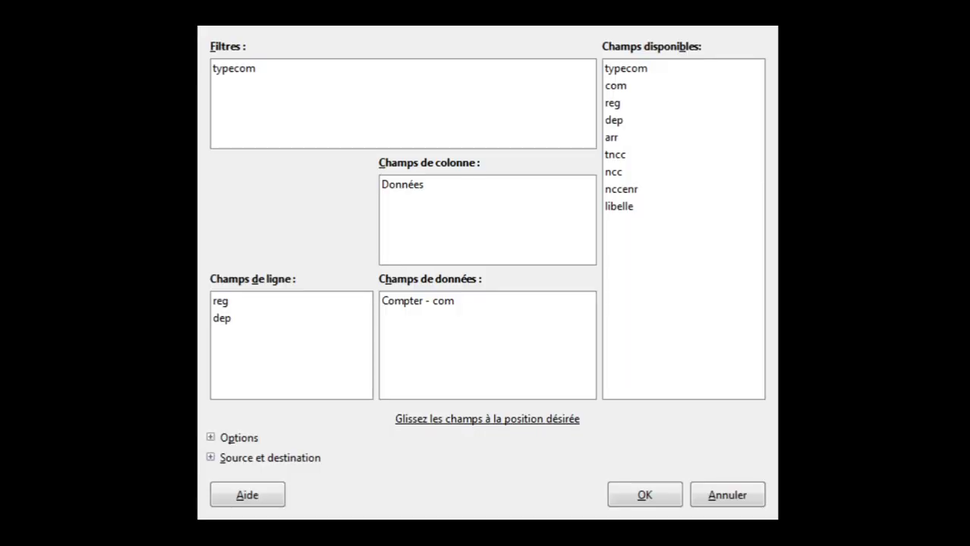
pyautogui.moveTo(233, 319); pyautogui.dragTo(247, 340)
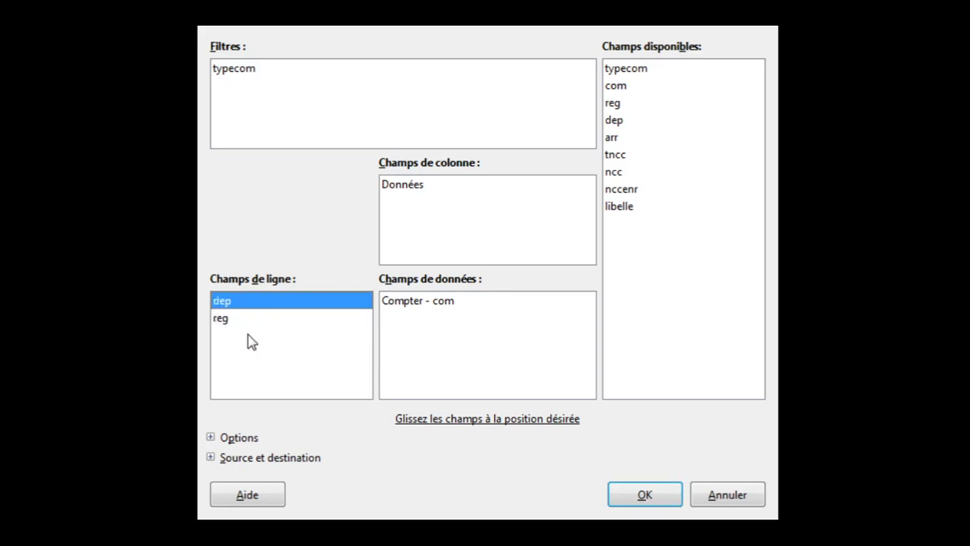
pyautogui.click(644, 495)
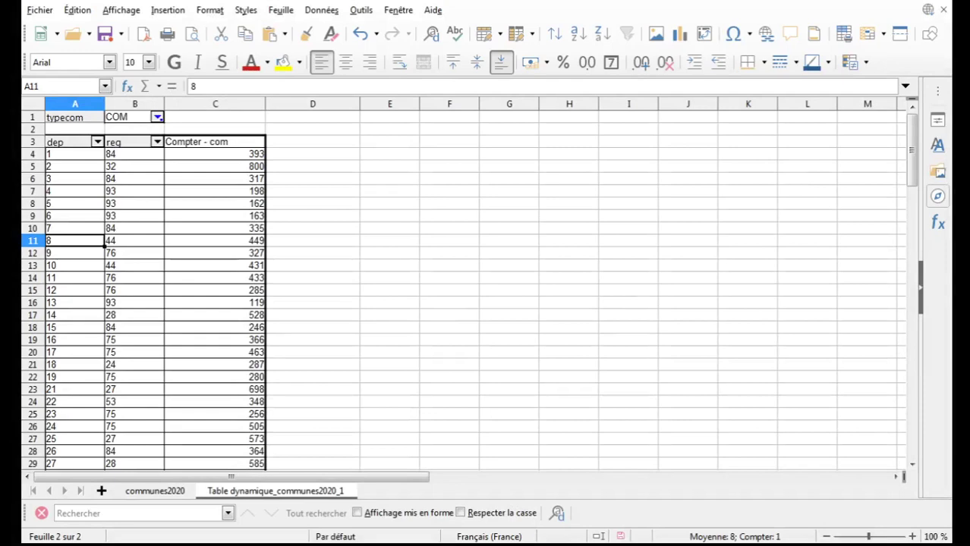
pyautogui.moveTo(912, 148)
pyautogui.mouseDown()
pyautogui.moveTo(911, 278)
pyautogui.moveTo(891, 405)
pyautogui.moveTo(885, 287)
pyautogui.moveTo(898, 152)
pyautogui.mouseUp()
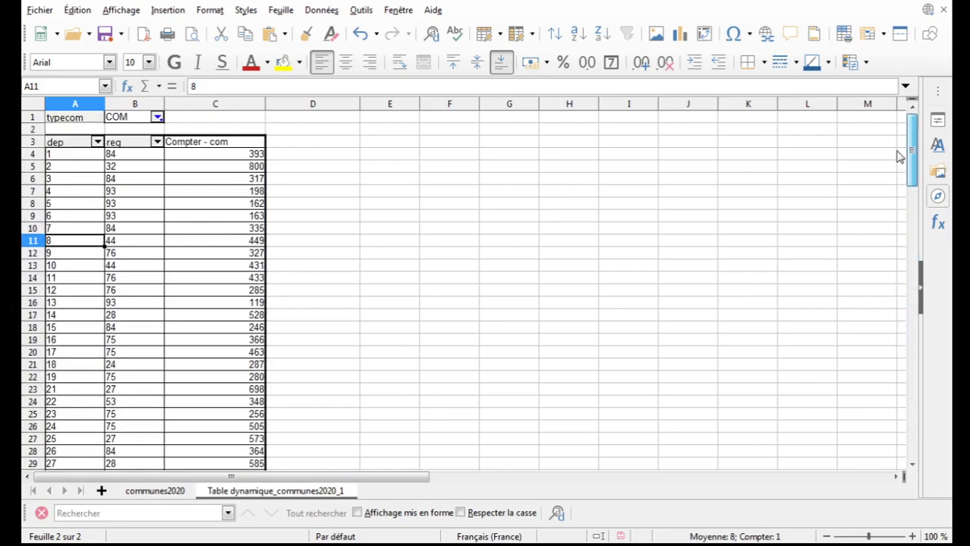
# Step: Move reg from the row fields to the column fields, remove Données from the columns, and apply the layout
pyautogui.click(209, 279)
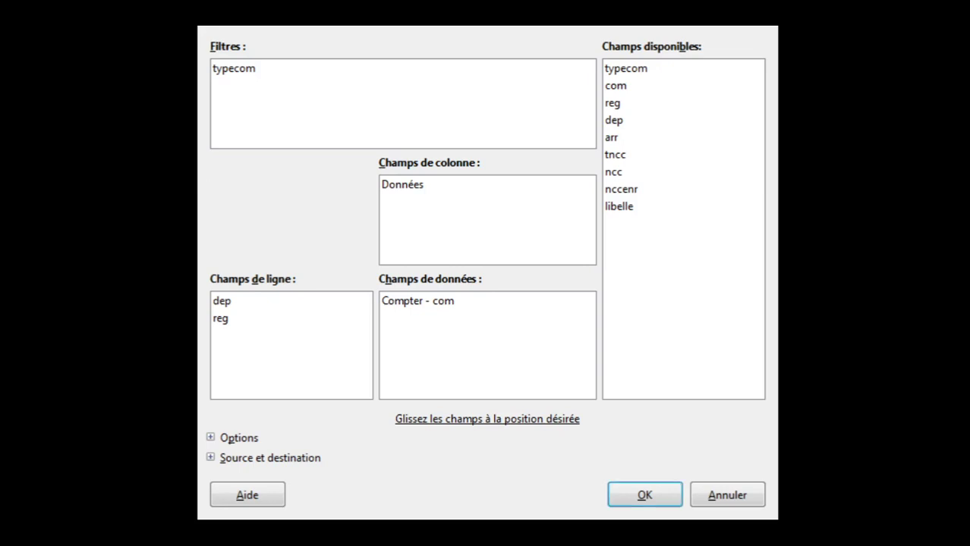
pyautogui.moveTo(220, 318); pyautogui.dragTo(474, 218)
pyautogui.moveTo(426, 192); pyautogui.dragTo(655, 248)
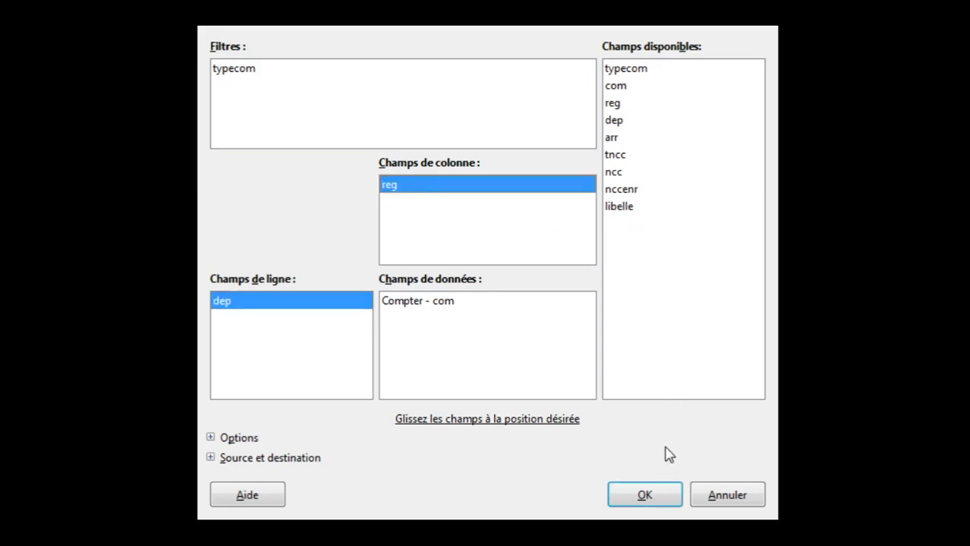
pyautogui.click(654, 503)
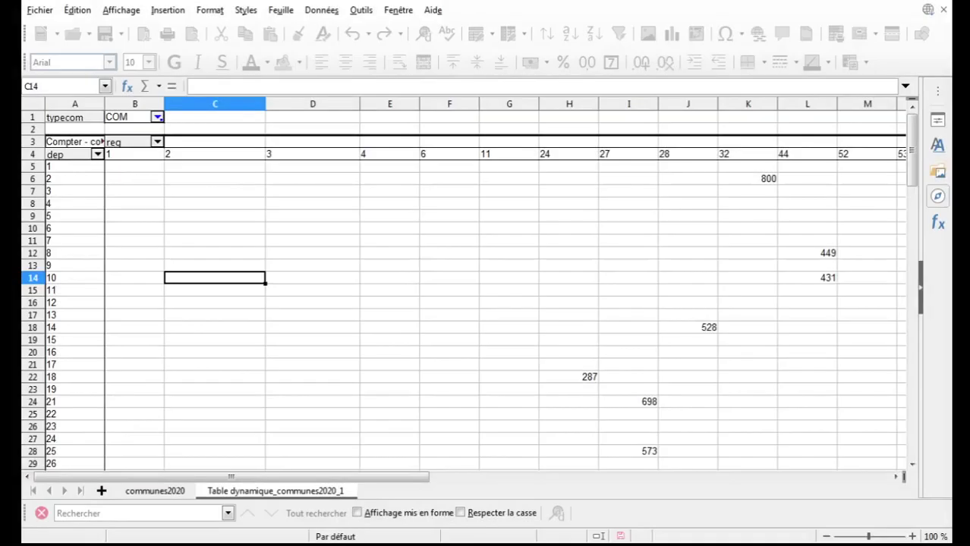
# Step: Examine the department-by-region cross table, checking the region headers and the counts for departments 14, 18, 21 and 25
pyautogui.moveTo(133, 154); pyautogui.dragTo(433, 167)
pyautogui.moveTo(412, 476); pyautogui.dragTo(114, 448)
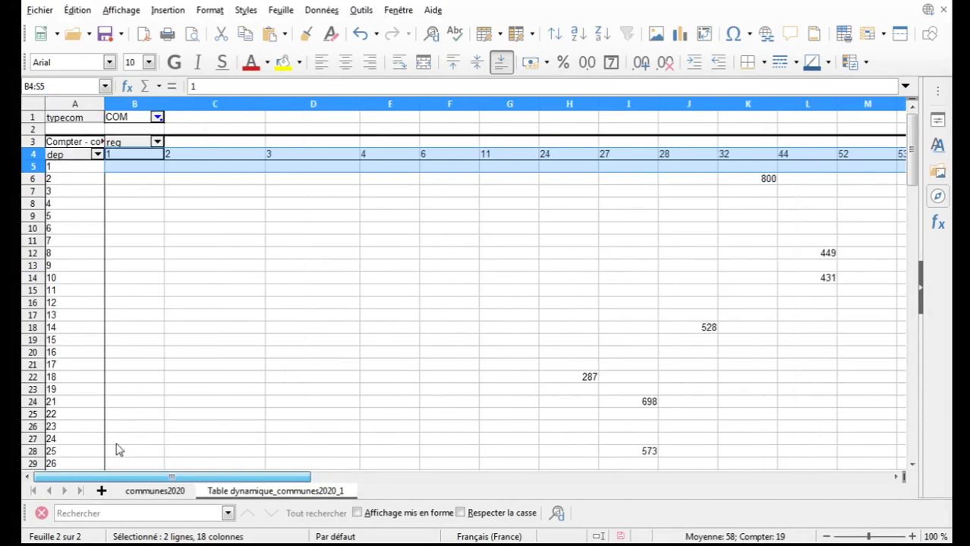
pyautogui.click(690, 331)
pyautogui.click(593, 378)
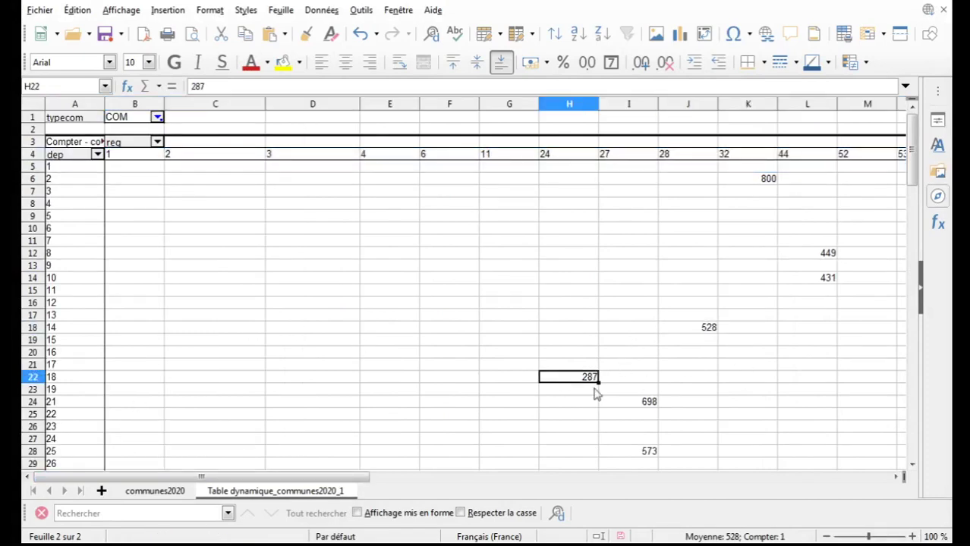
pyautogui.click(671, 414)
pyautogui.moveTo(646, 464); pyautogui.dragTo(645, 454)
pyautogui.click(646, 454)
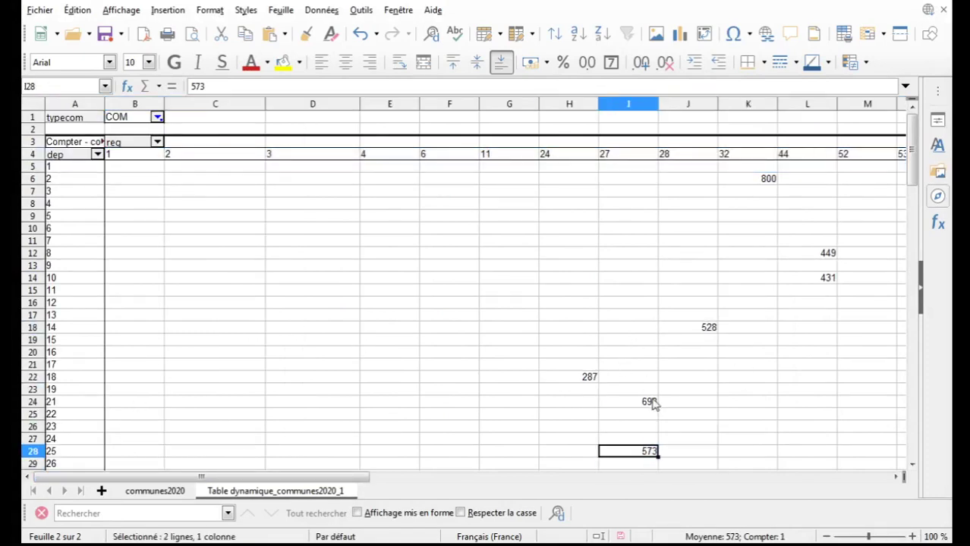
pyautogui.click(651, 403)
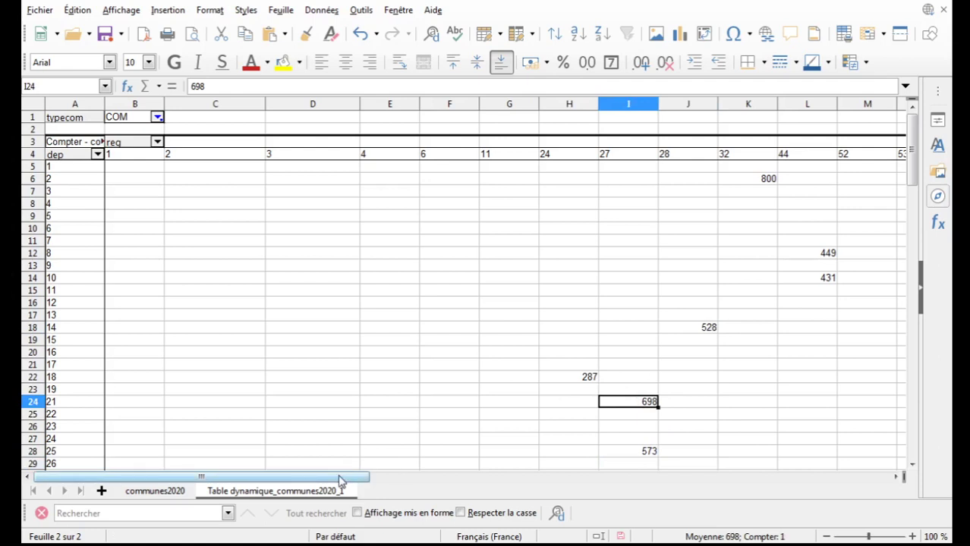